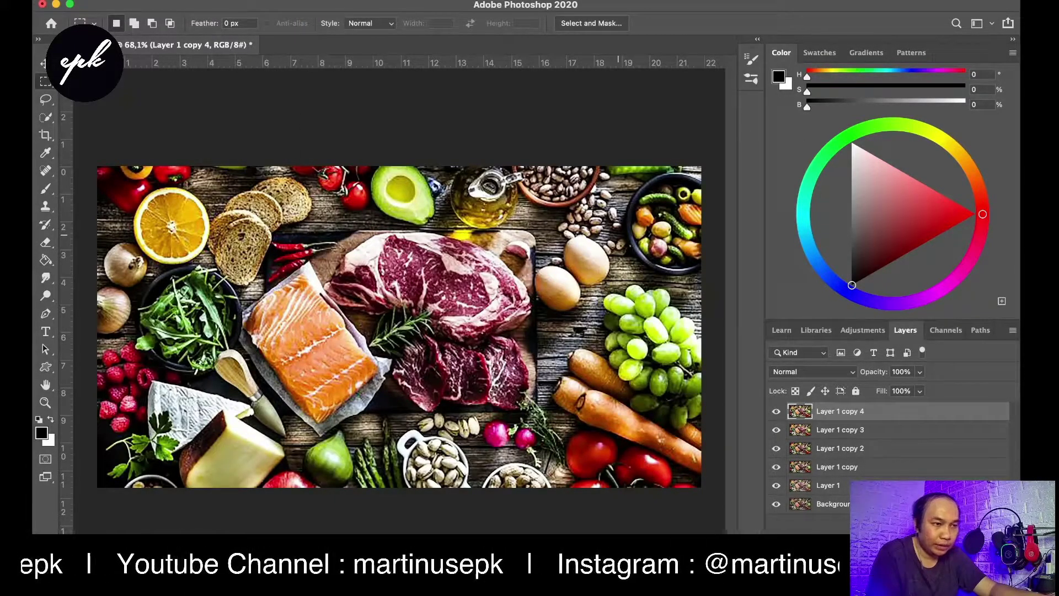
# Compare the food photo with and without Layer 1 copy 4, checking the meat and rosemary detail up close.
pyautogui.scroll(5, 445, 310)
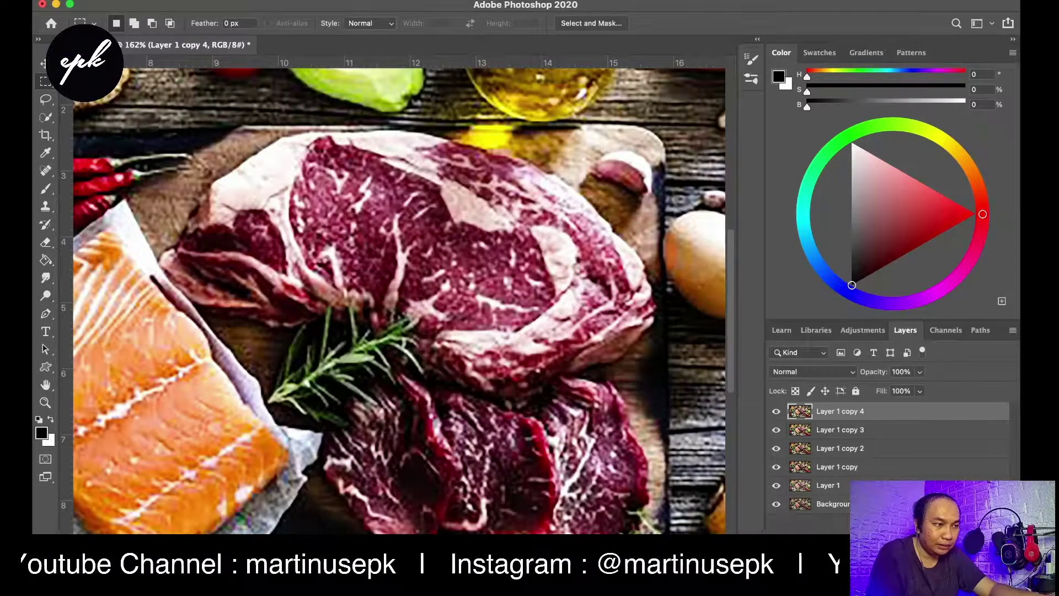
pyautogui.scroll(-2, 613, 410)
pyautogui.click(776, 411)
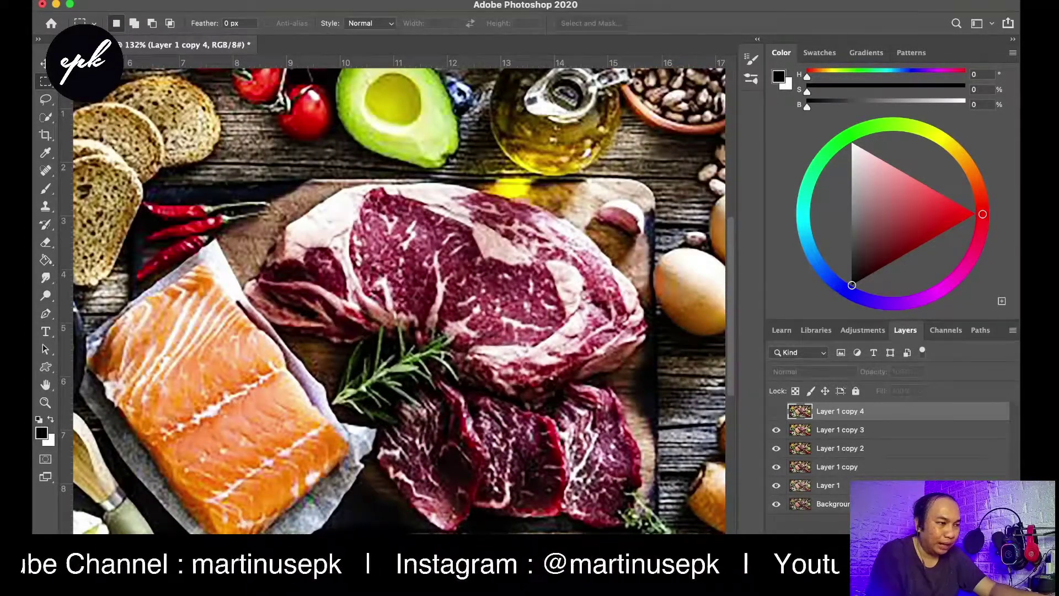
pyautogui.click(776, 411)
pyautogui.click(777, 411)
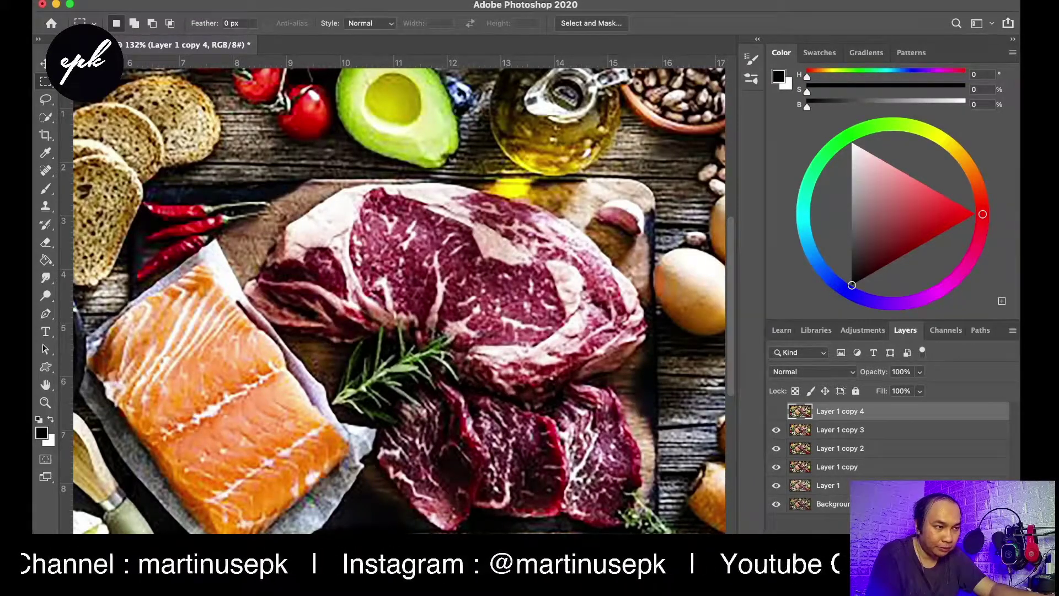
pyautogui.scroll(4, 415, 373)
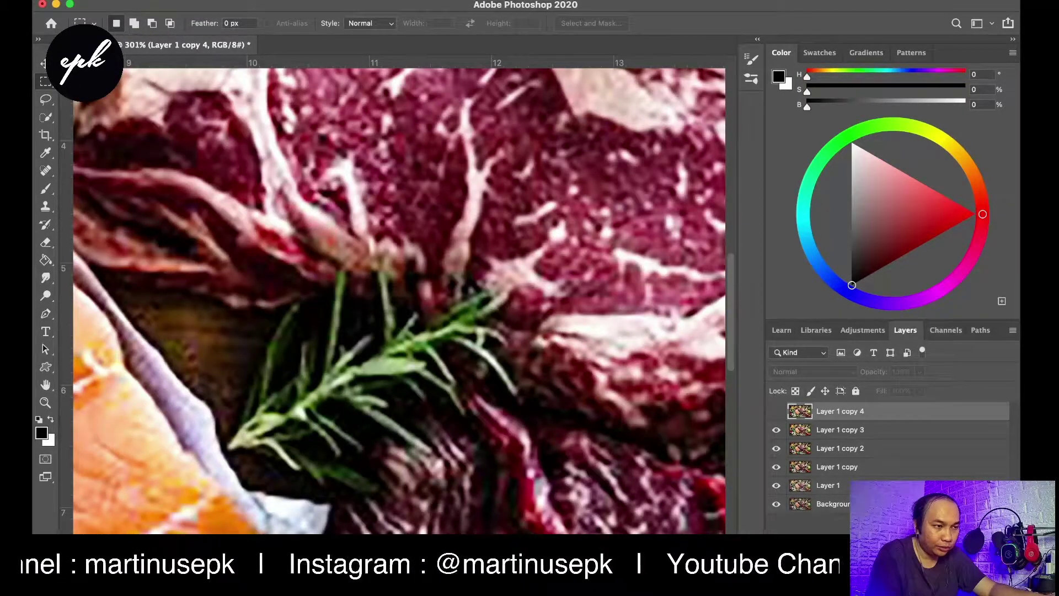
pyautogui.click(776, 411)
pyautogui.click(776, 411)
pyautogui.click(777, 411)
pyautogui.scroll(-8, 543, 409)
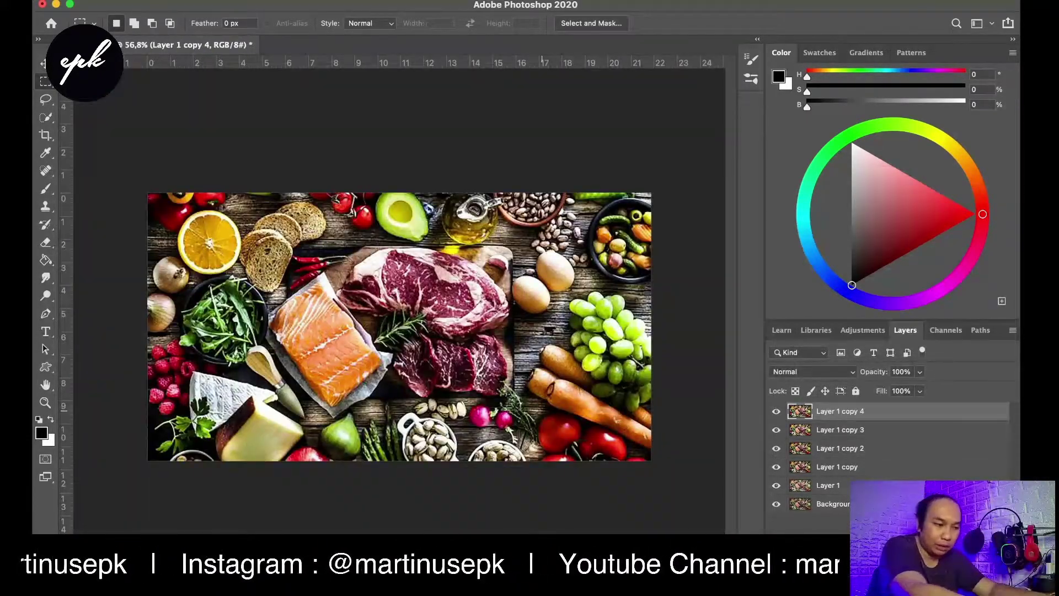
pyautogui.scroll(2, 542, 409)
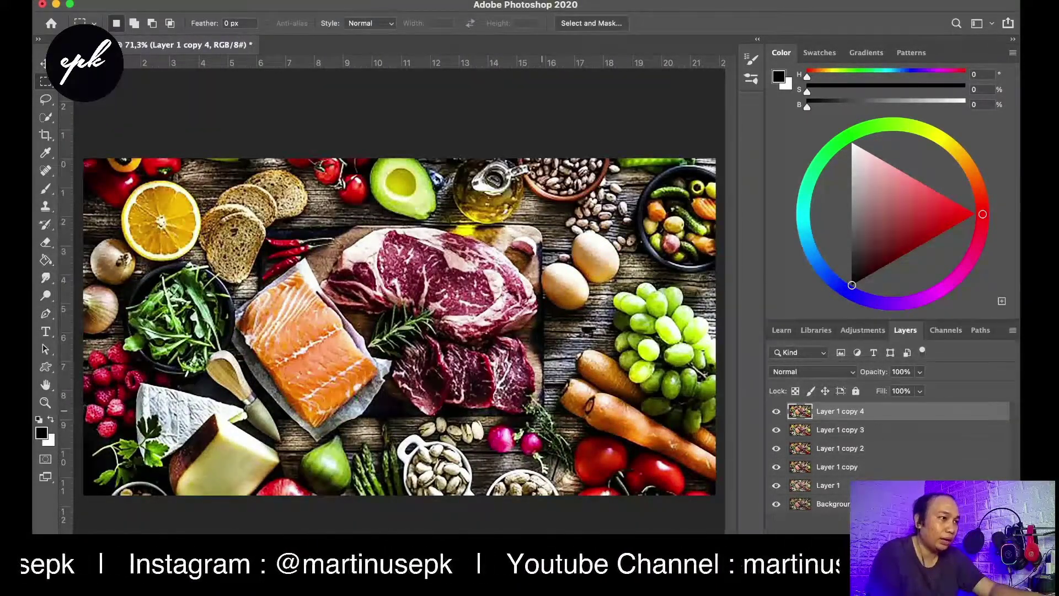
# Duplicate Layer 1 copy 4 as the base for the sharpening.
pyautogui.press('super+j')
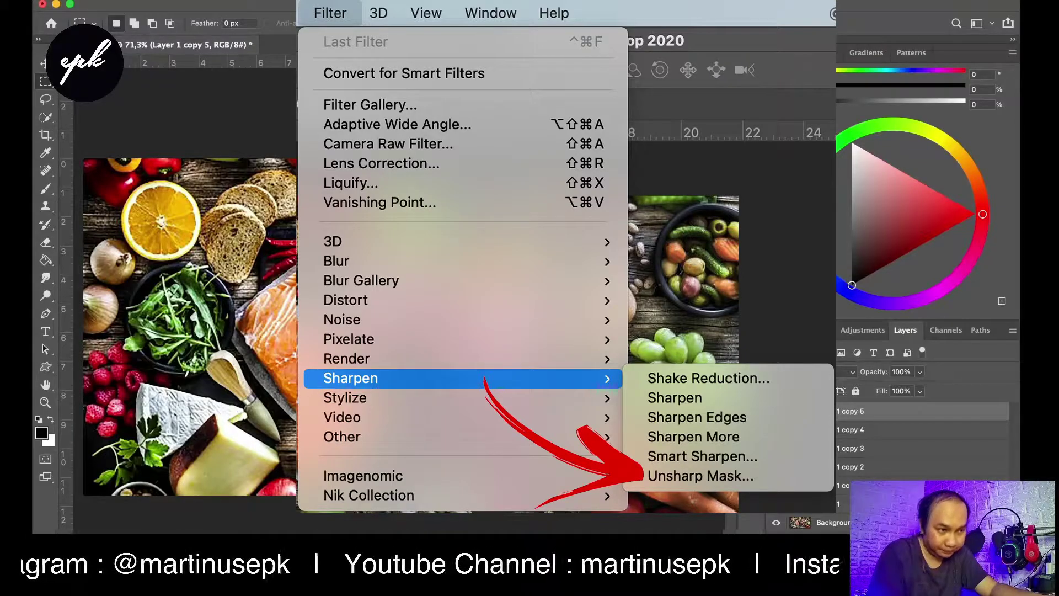
pyautogui.click(701, 476)
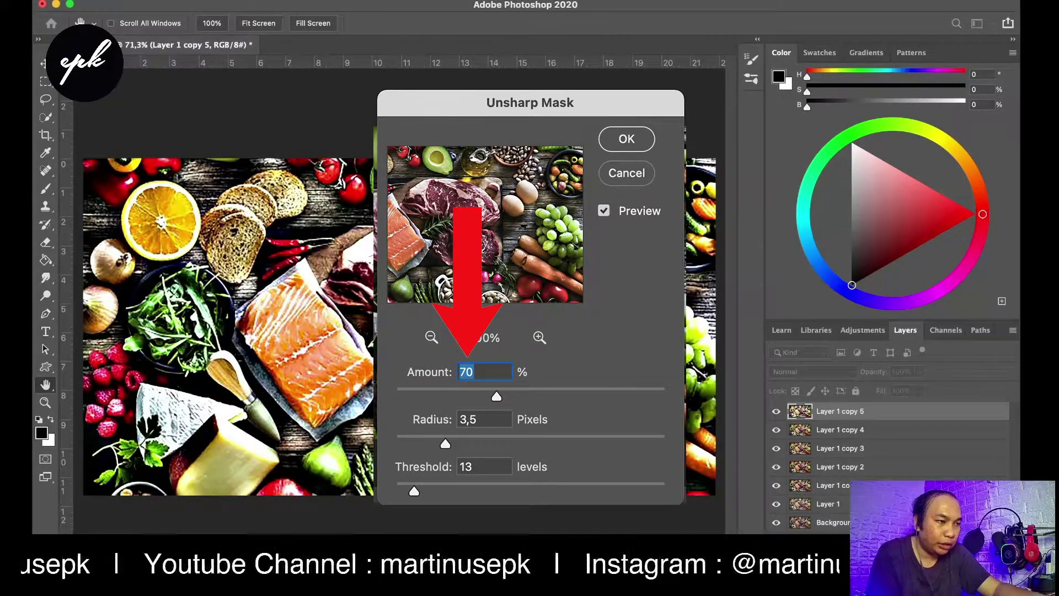
pyautogui.press('Return')
pyautogui.press('super+z')
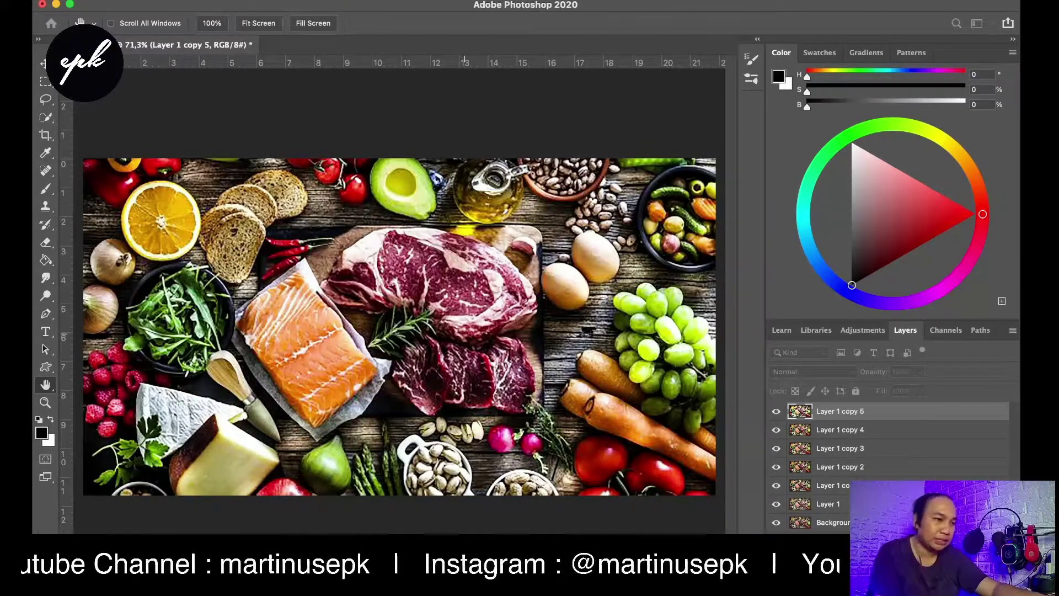
pyautogui.press('super+shift+z')
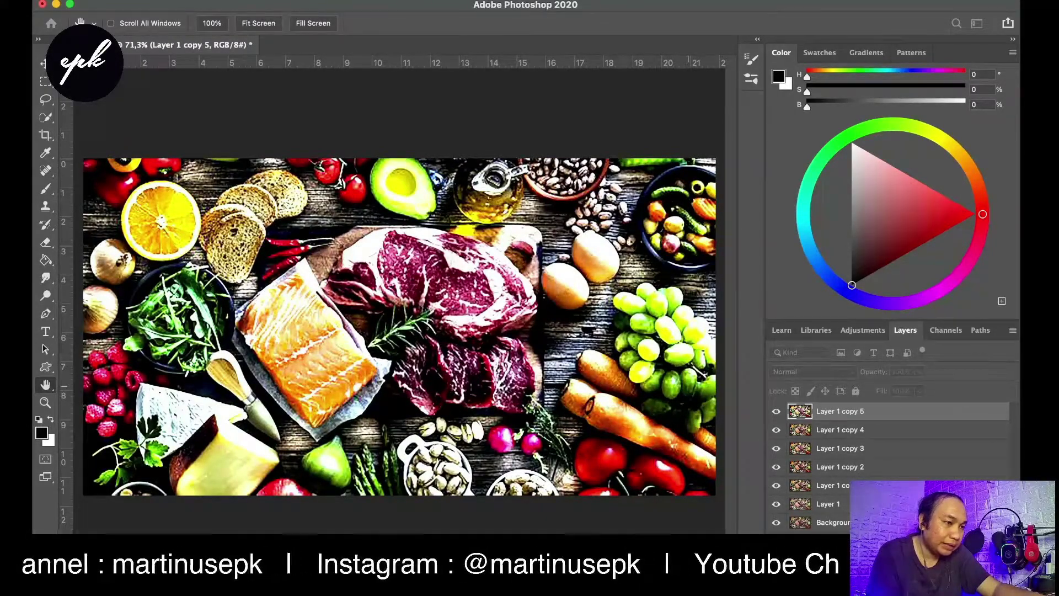
pyautogui.press('super+z')
# Apply Unsharp Mask to the top layer with amount 70%, radius 3.5 pixels and threshold 13 levels.
pyautogui.press('super+alt+f')
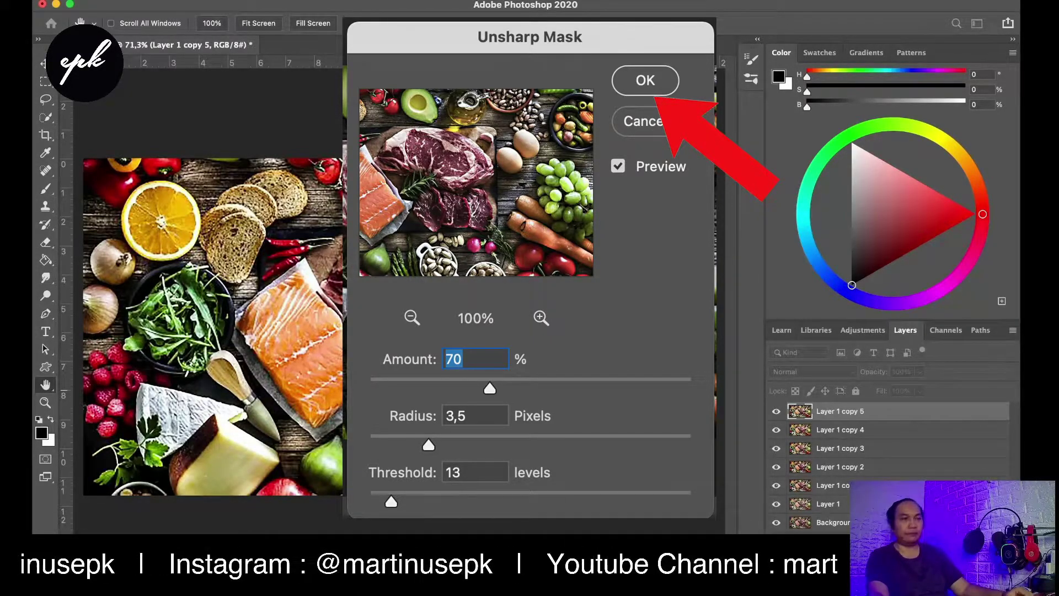
pyautogui.press('Return')
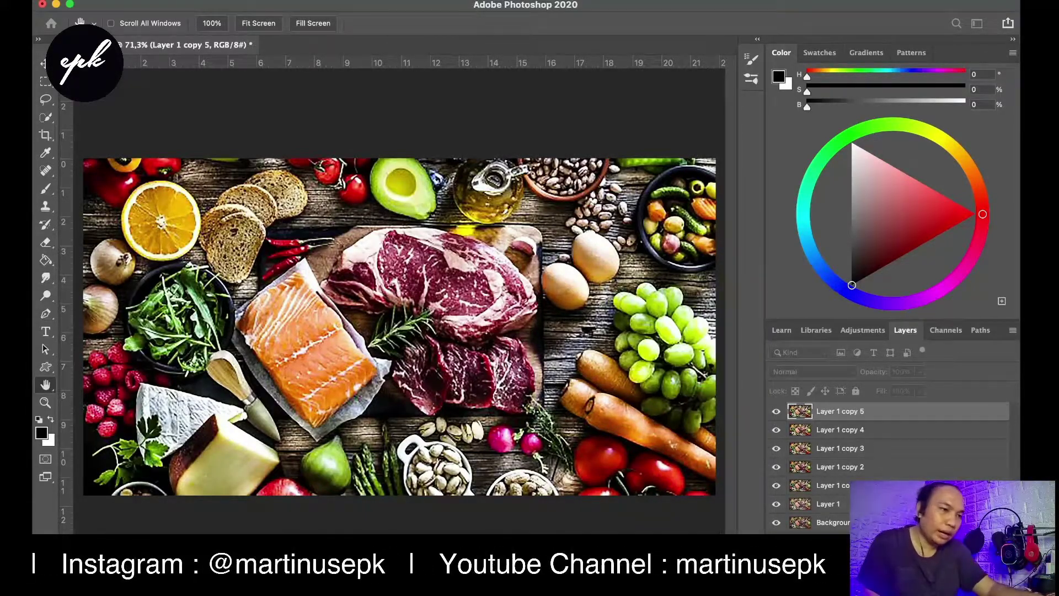
pyautogui.press('m')
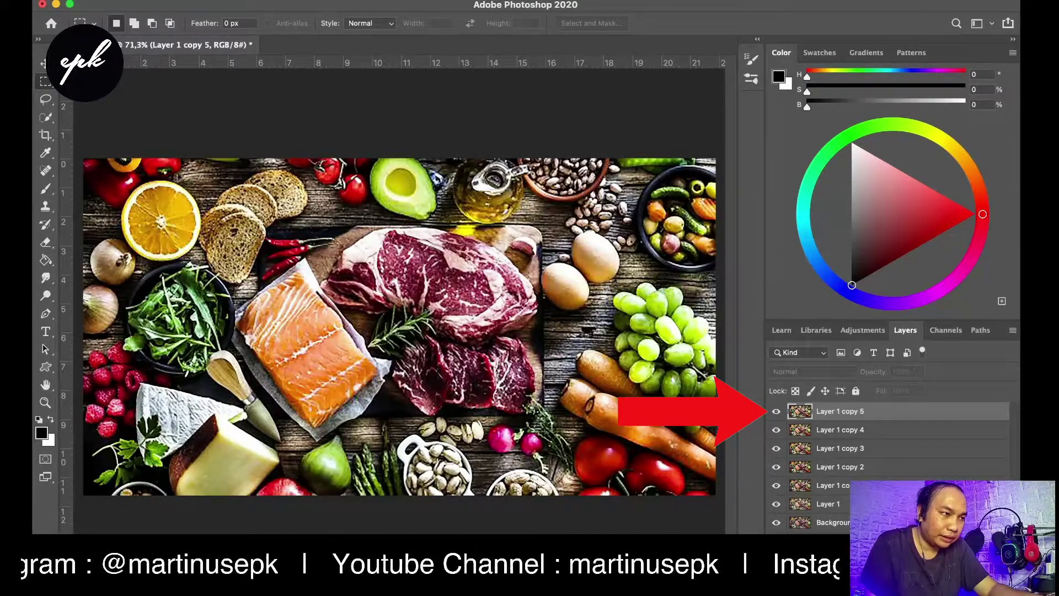
pyautogui.scroll(5, 438, 350)
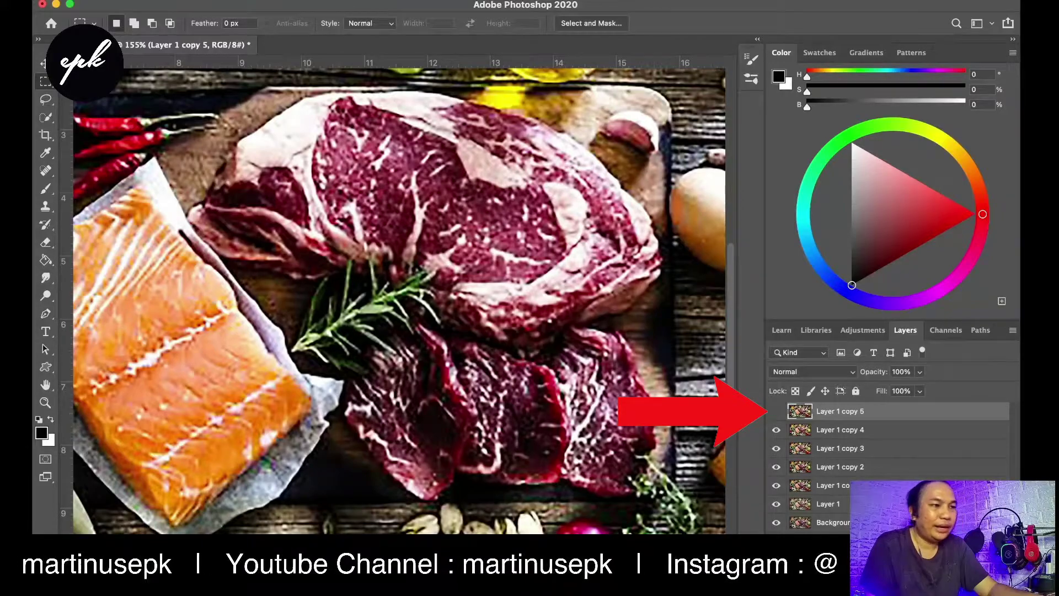
pyautogui.scroll(-5, 399, 326)
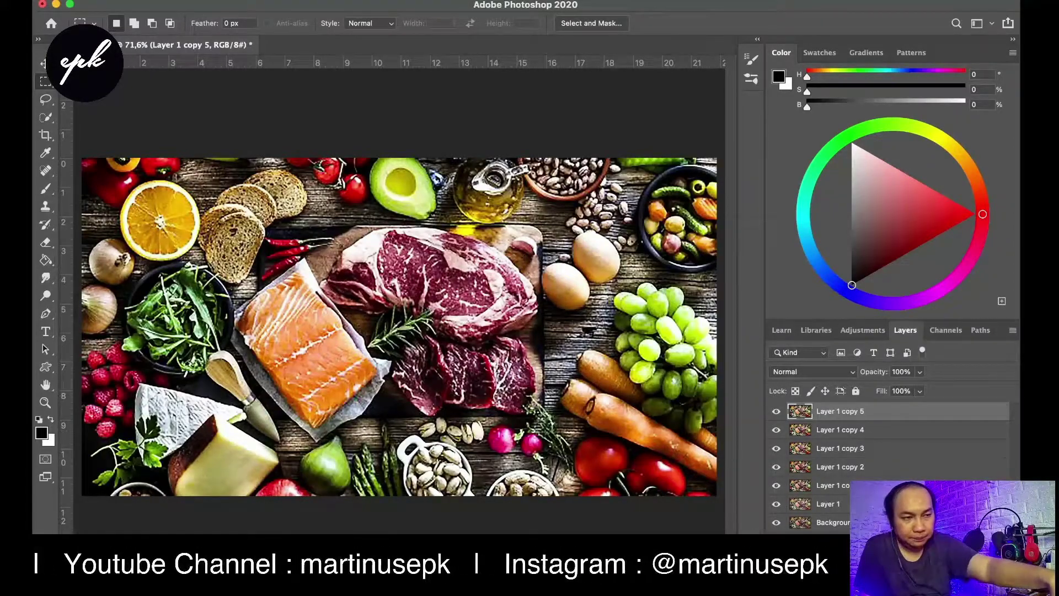
# Duplicate the sharpened layer, adjust the copy to brightness 8 and contrast -5, and compare it with the layer below.
pyautogui.press('super+j')
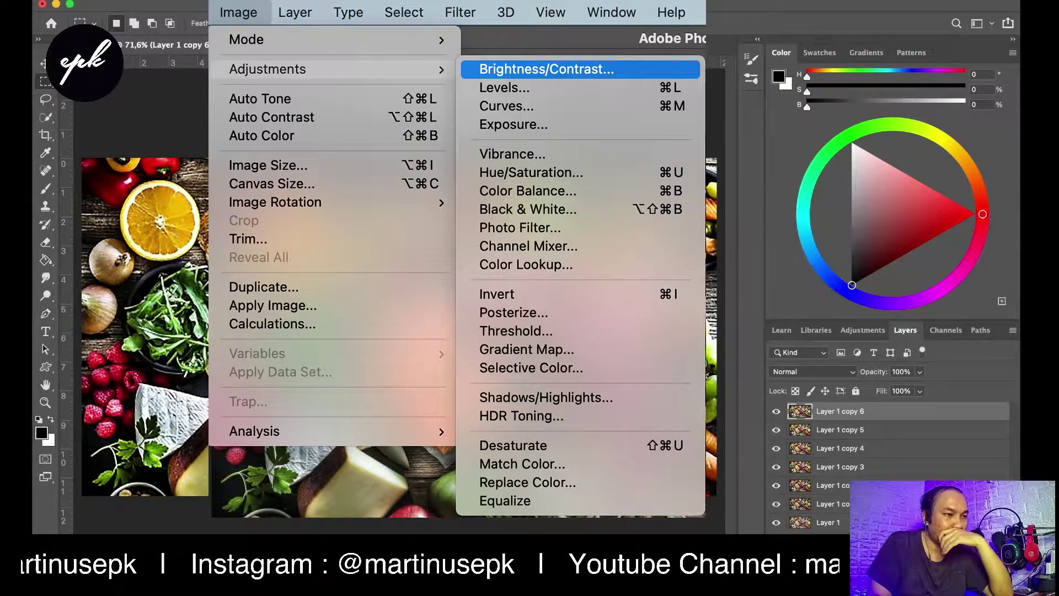
pyautogui.click(546, 69)
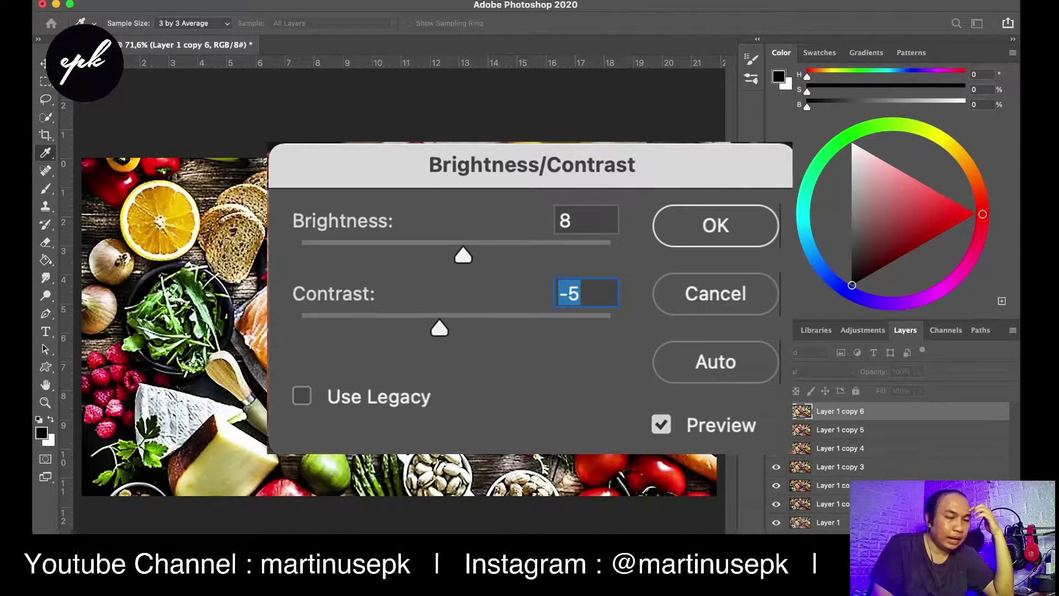
pyautogui.press('Return')
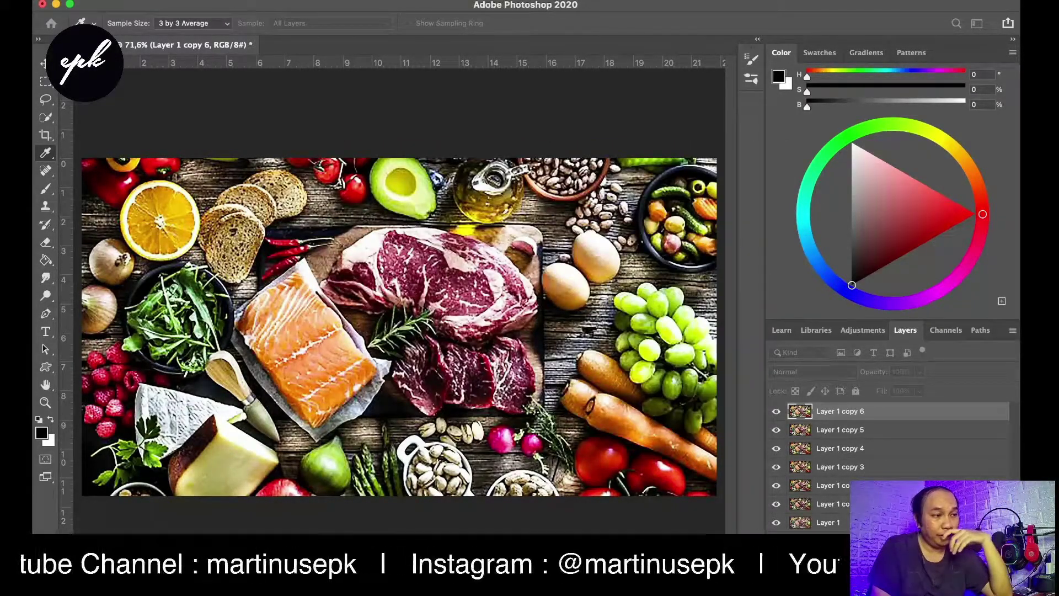
pyautogui.press('m')
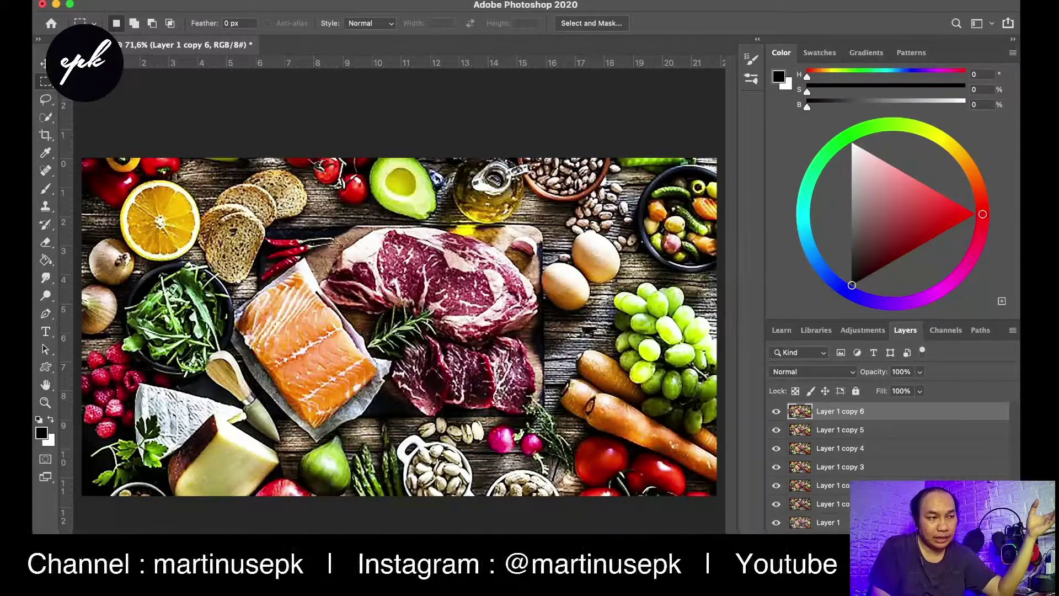
pyautogui.press('super+comma')
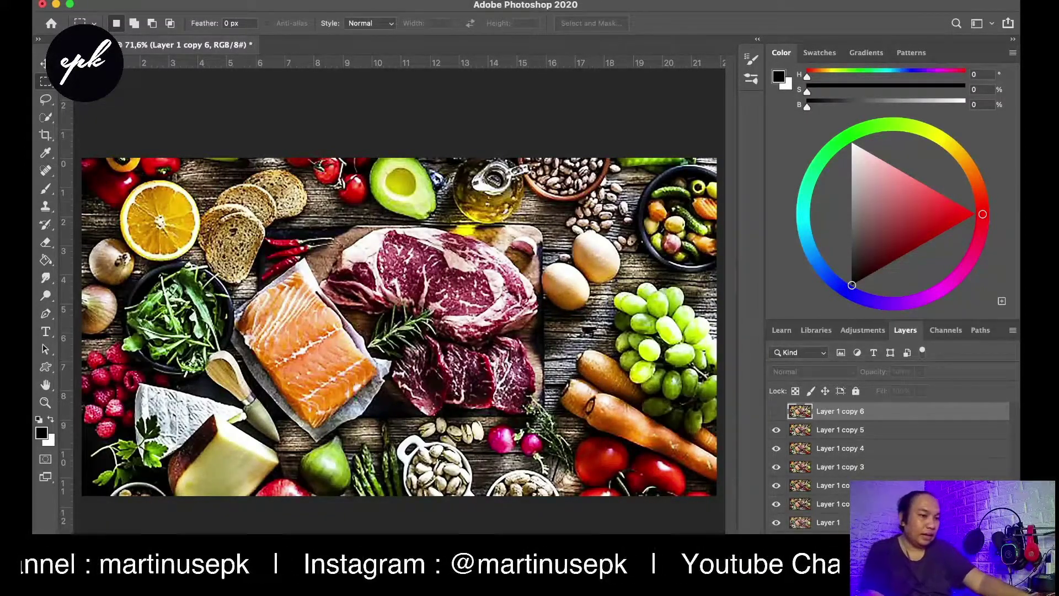
pyautogui.press('super+comma')
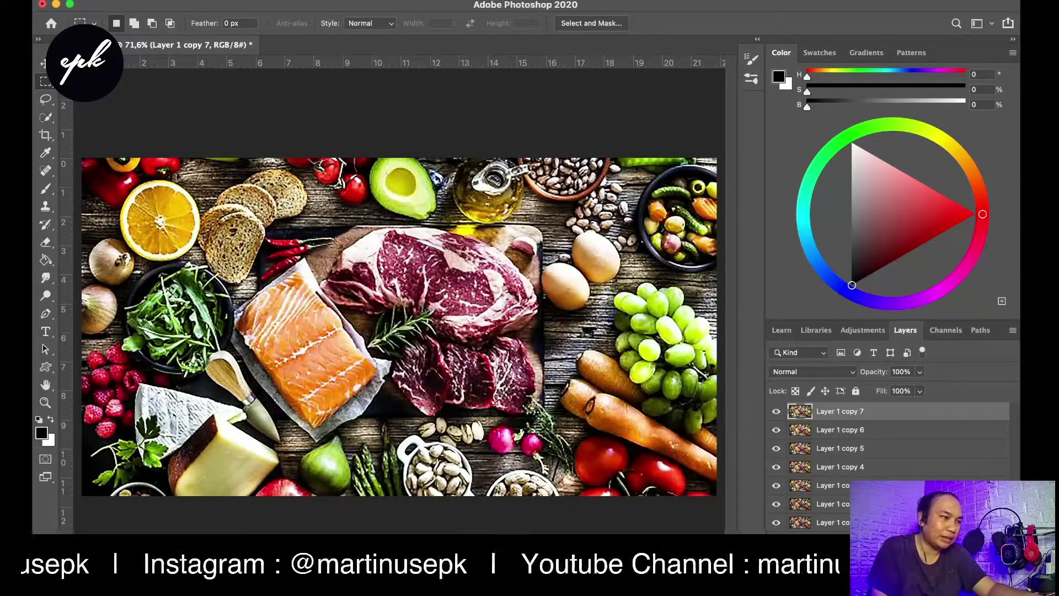
# Examine the salmon, meat and surrounding food in the photo at several magnifications.
pyautogui.scroll(3, 347, 323)
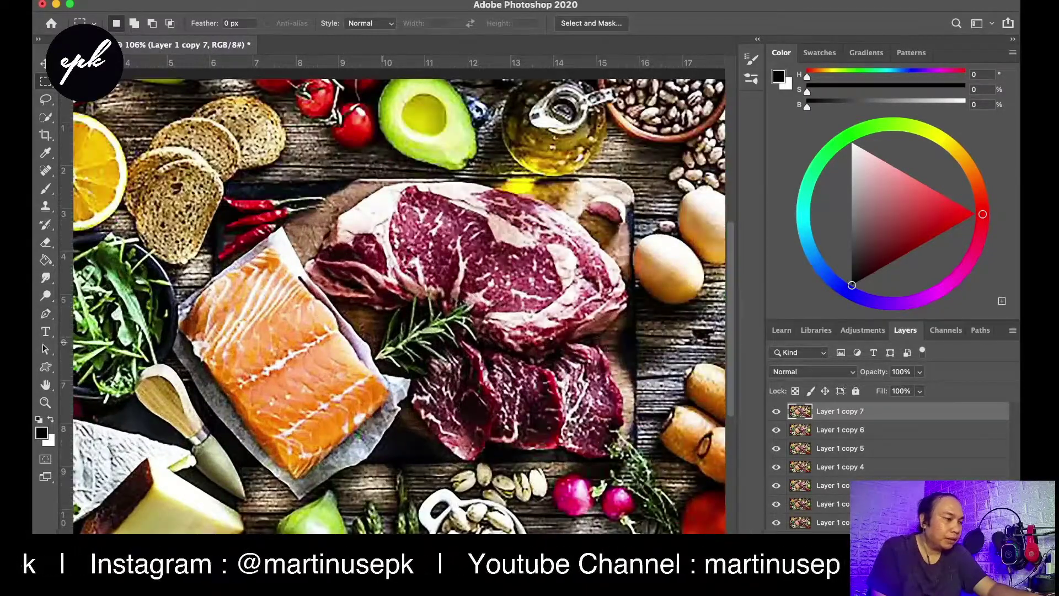
pyautogui.scroll(5, 376, 338)
pyautogui.scroll(-6, 353, 317)
pyautogui.scroll(6, 276, 223)
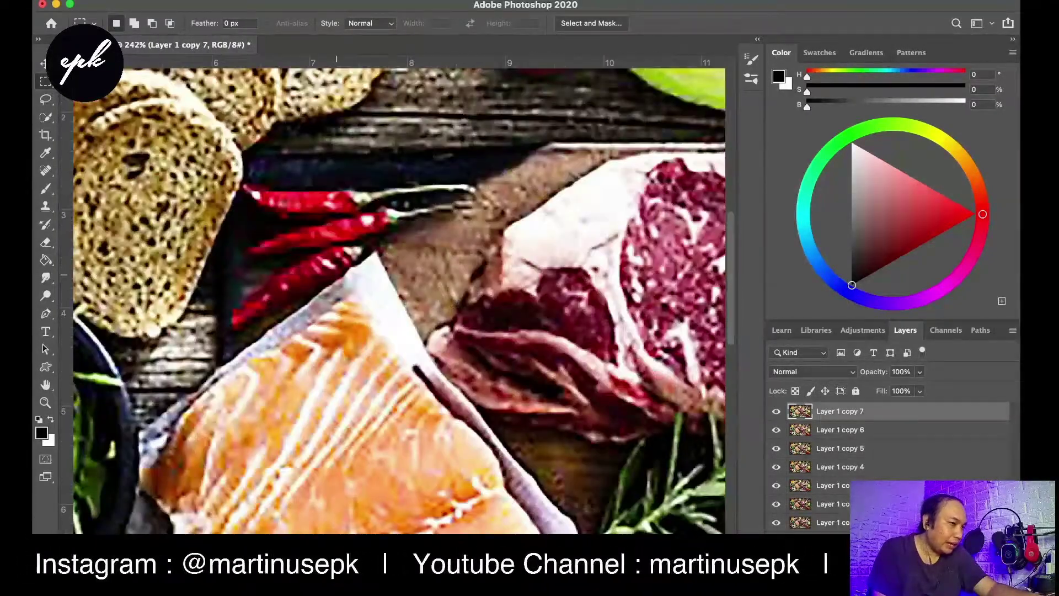
pyautogui.scroll(-5, 336, 275)
pyautogui.scroll(3, 336, 274)
pyautogui.scroll(-3, 386, 274)
pyautogui.scroll(1, 441, 275)
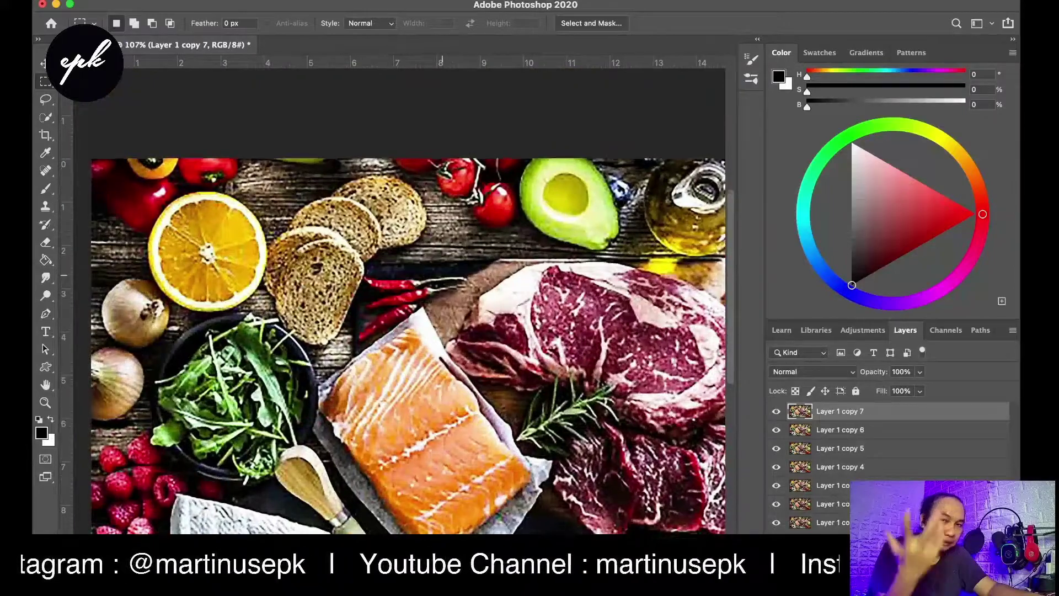
pyautogui.scroll(3, 441, 275)
pyautogui.scroll(-5, 367, 309)
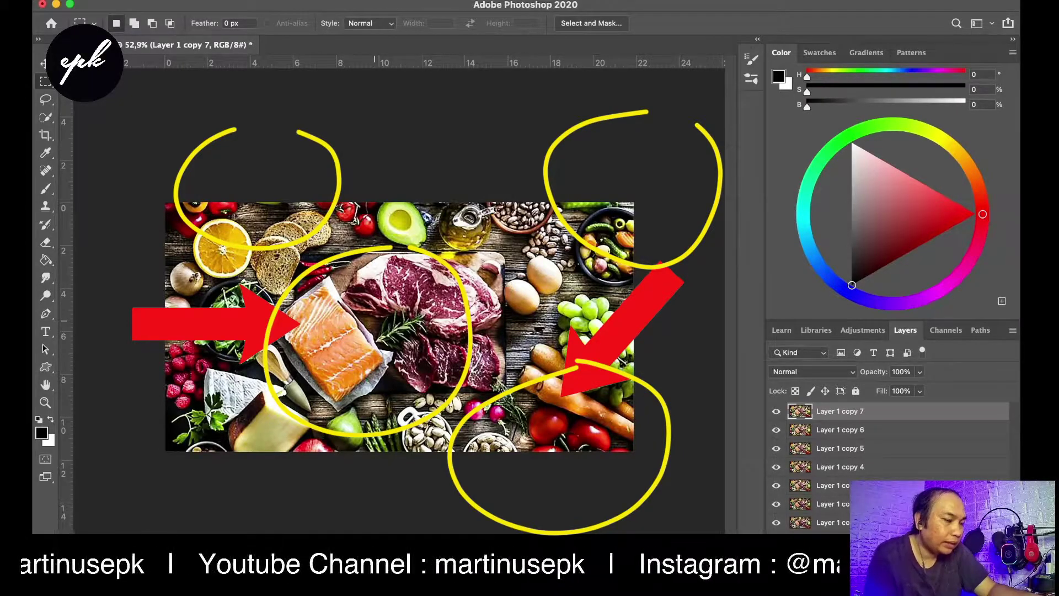
pyautogui.scroll(3, 378, 336)
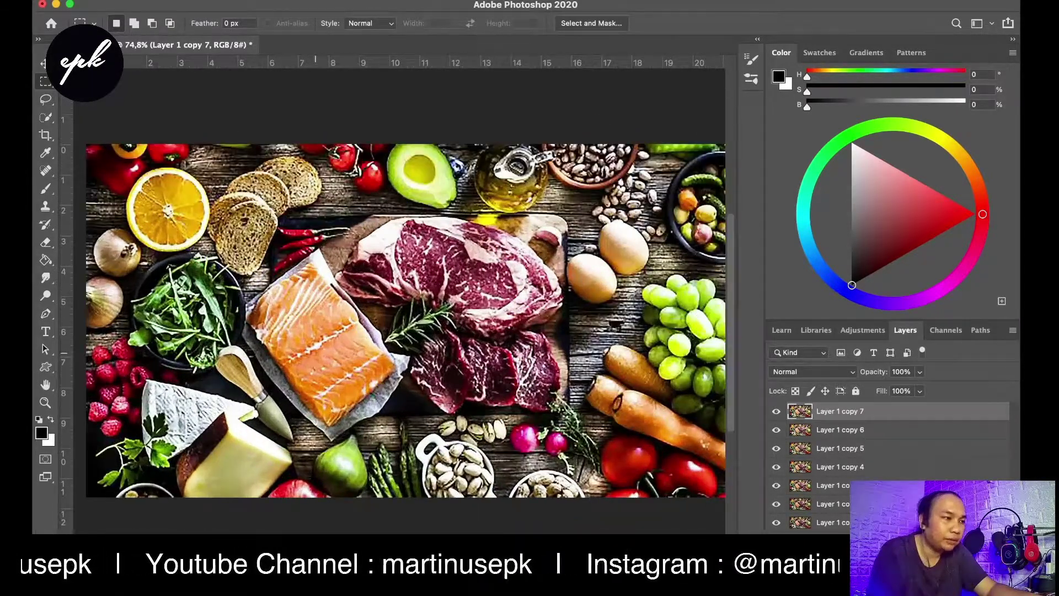
pyautogui.scroll(2, 321, 346)
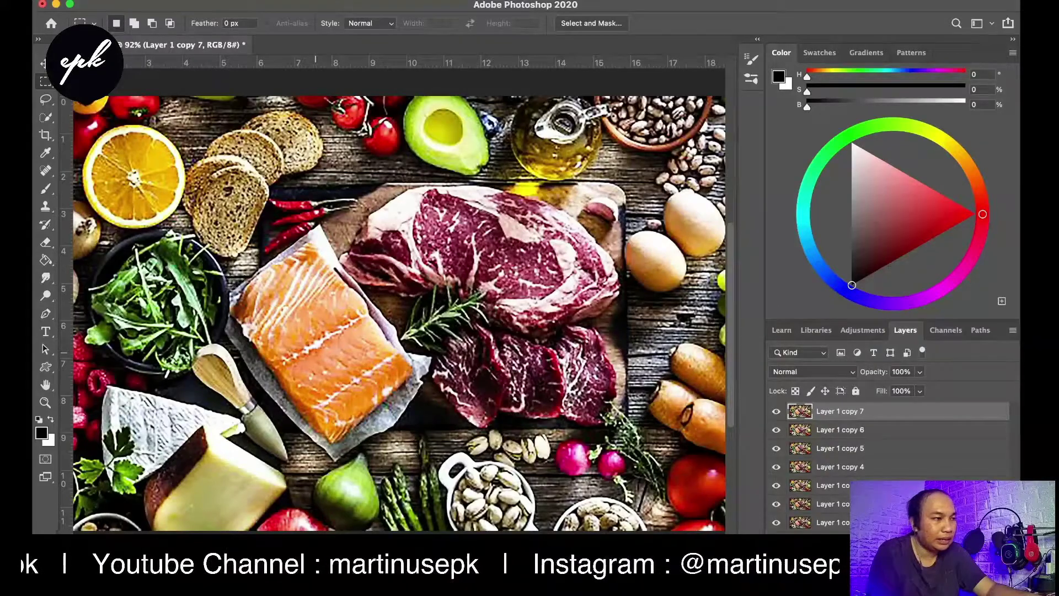
pyautogui.scroll(-4, 386, 331)
pyautogui.scroll(2, 386, 331)
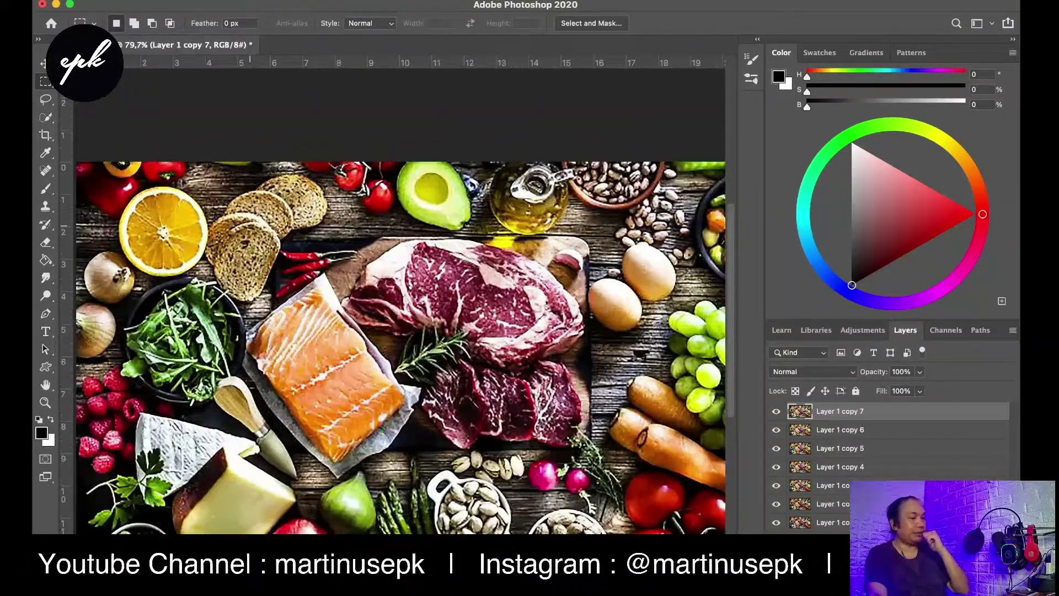
pyautogui.scroll(2, 270, 249)
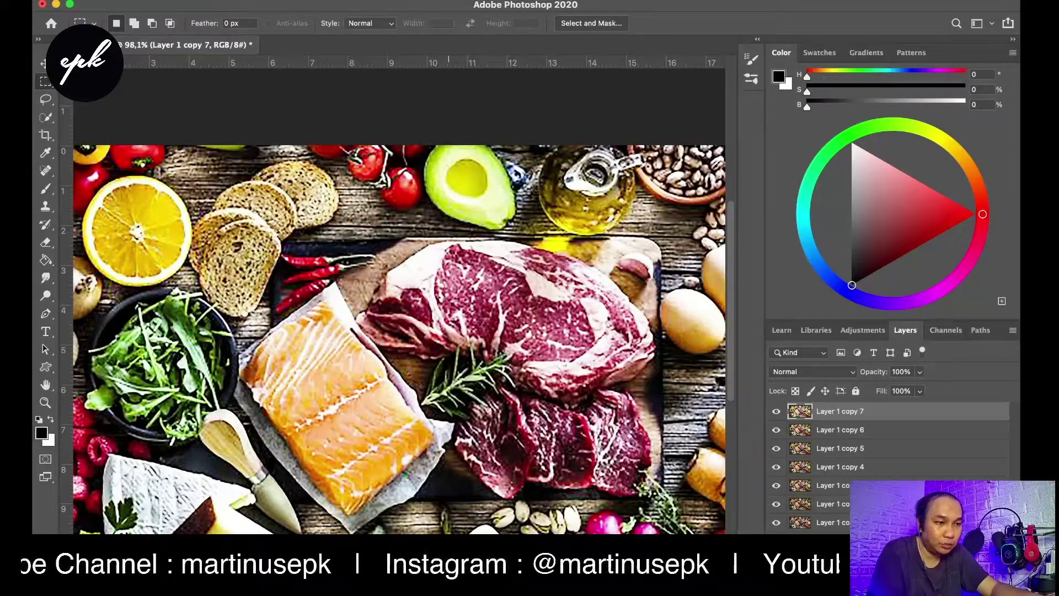
# Compare the whole photo with and without the brightened Layer 1 copy 7.
pyautogui.scroll(-10, 445, 356)
pyautogui.scroll(7, 424, 360)
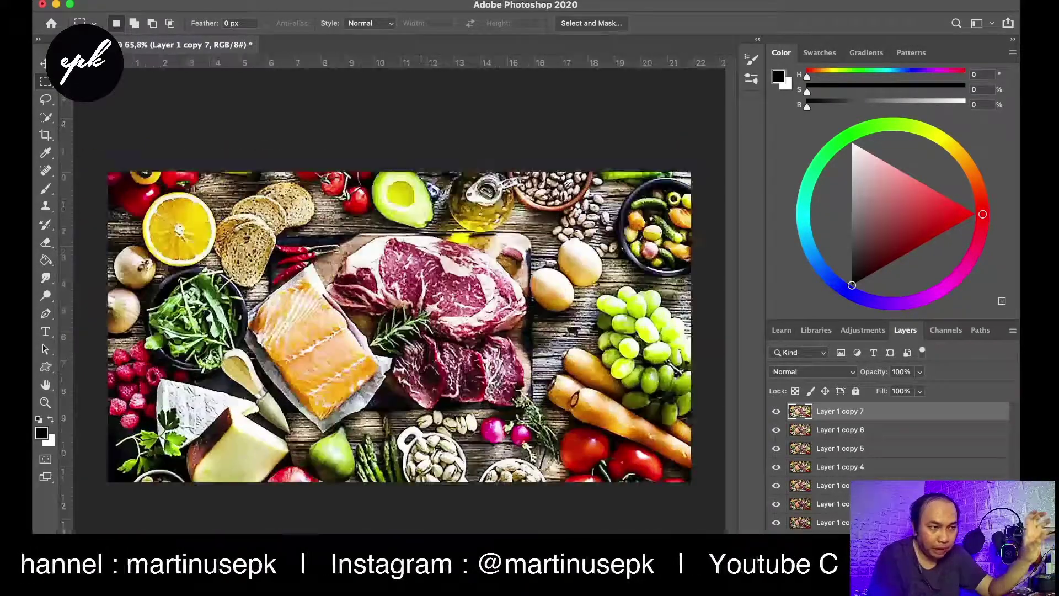
pyautogui.click(777, 412)
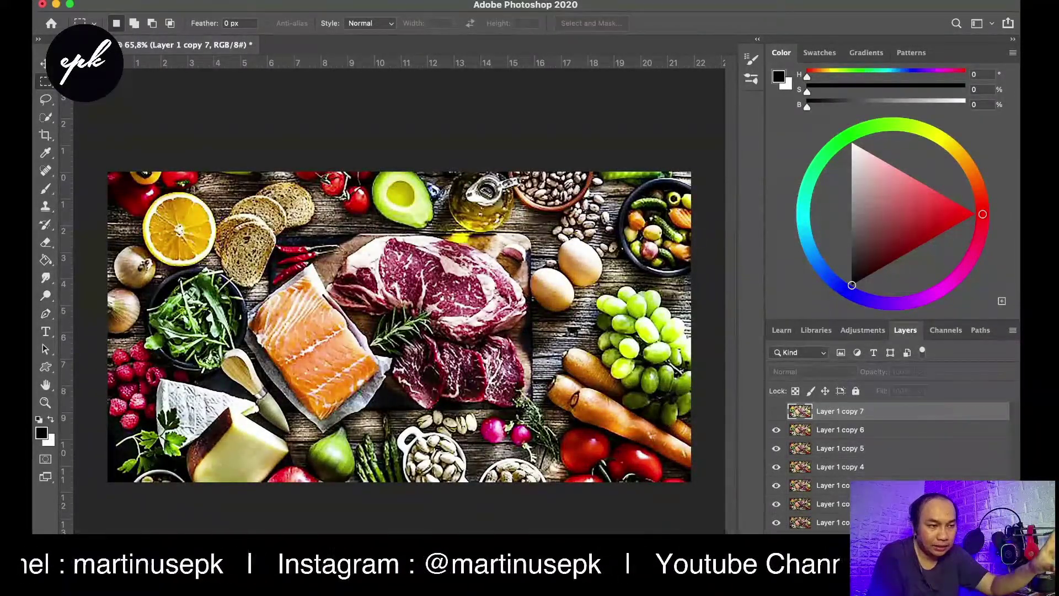
pyautogui.click(776, 412)
pyautogui.click(776, 412)
pyautogui.click(777, 411)
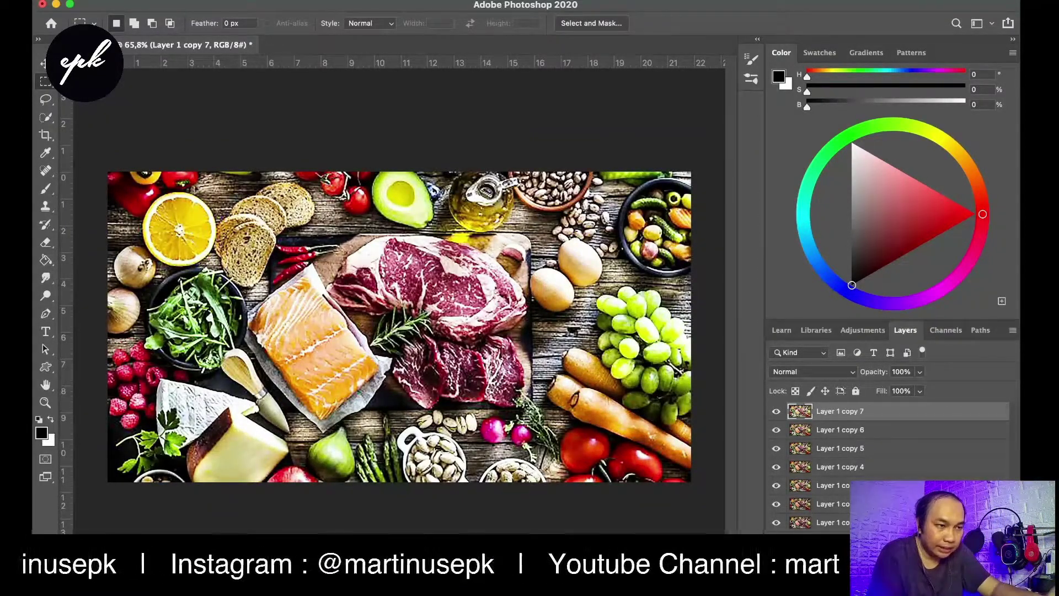
pyautogui.click(777, 412)
pyautogui.click(776, 411)
pyautogui.click(777, 412)
pyautogui.click(776, 412)
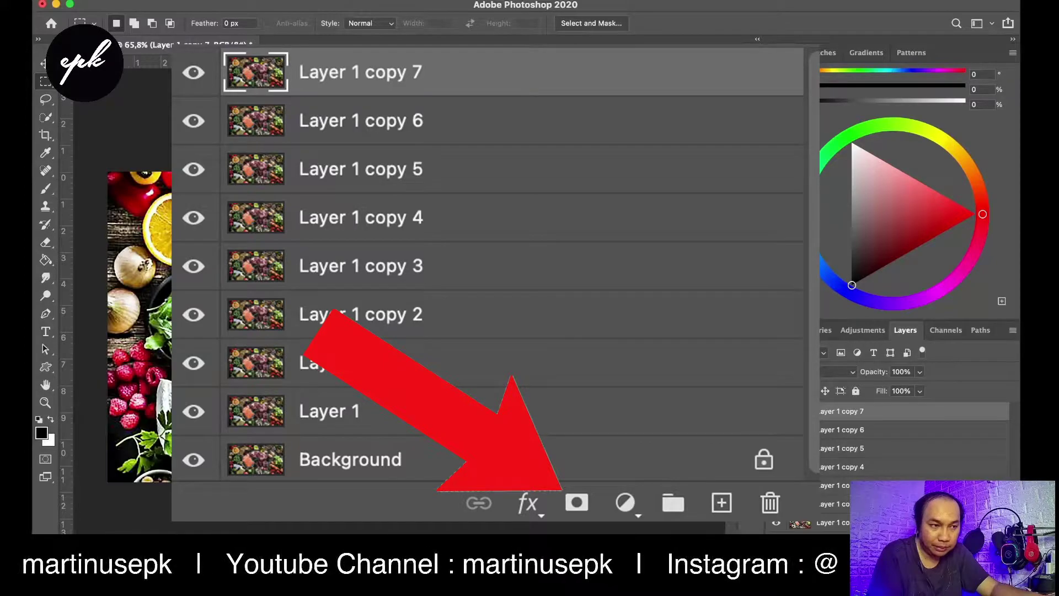
# Add a white layer mask to Layer 1 copy 7.
pyautogui.click(923, 576)
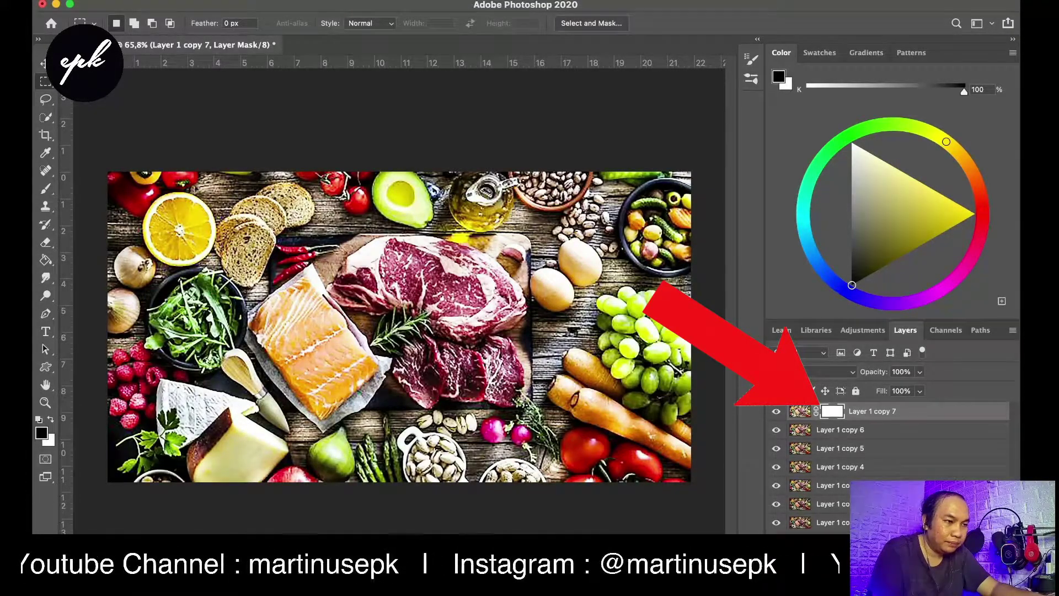
pyautogui.scroll(2, 590, 358)
pyautogui.scroll(-3, 590, 357)
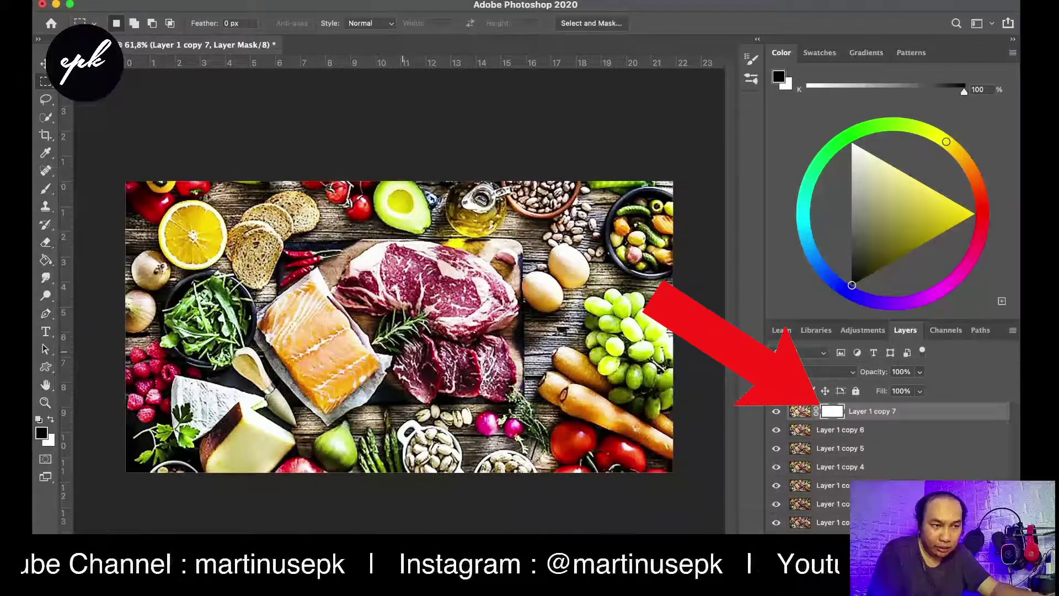
# Undo the white layer mask on Layer 1 copy 7 and add a black, hide-all mask instead.
pyautogui.scroll(2, 591, 358)
pyautogui.press('super+z')
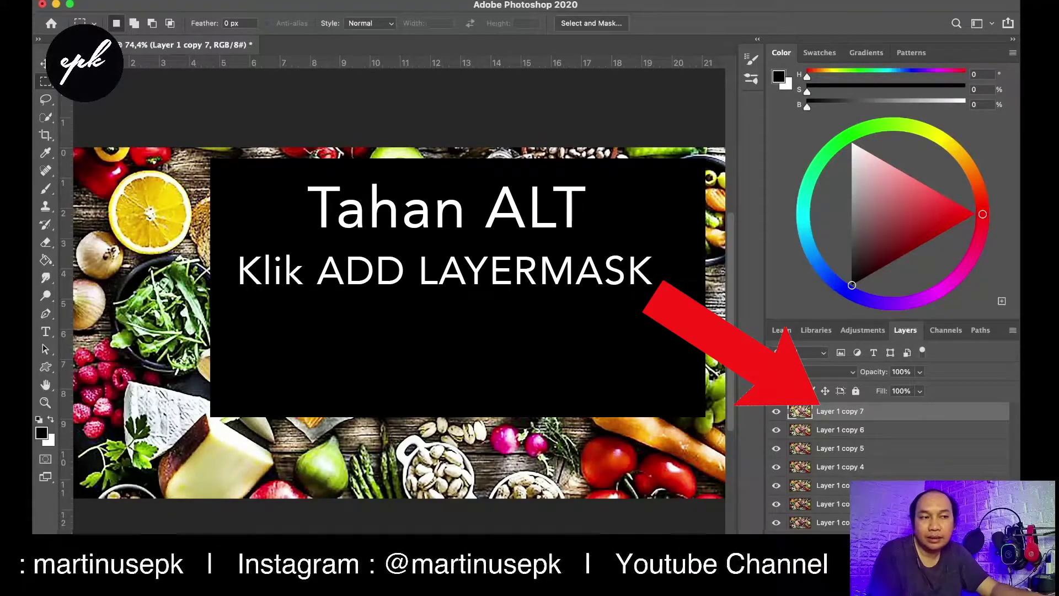
pyautogui.keyDown('alt'); pyautogui.click(875, 587); pyautogui.keyUp('alt')
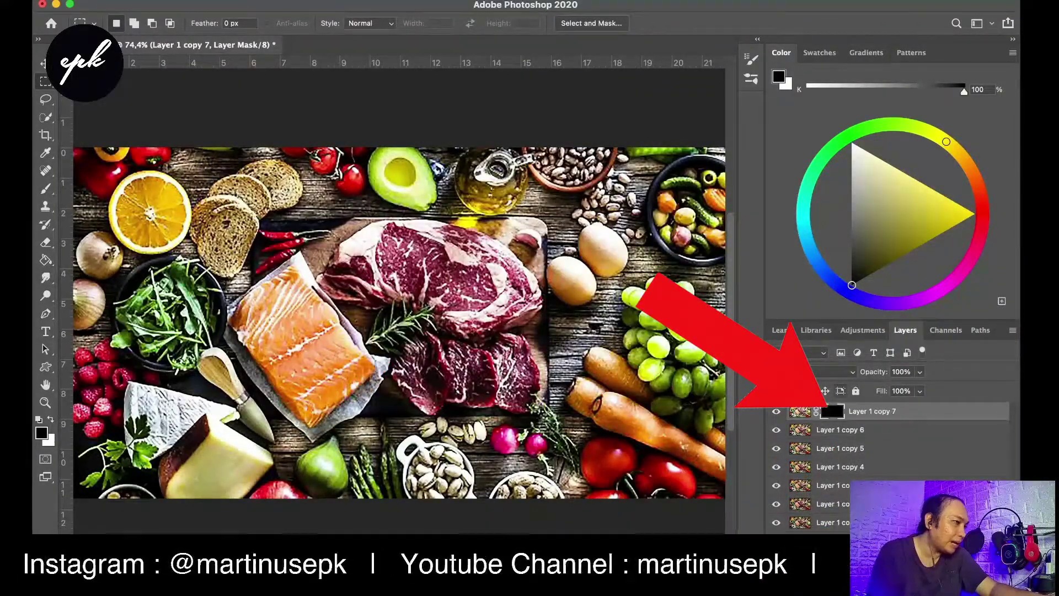
# Set up the Brush tool with 39% opacity, size 500 and white as the foreground color for painting on the mask.
pyautogui.press('b')
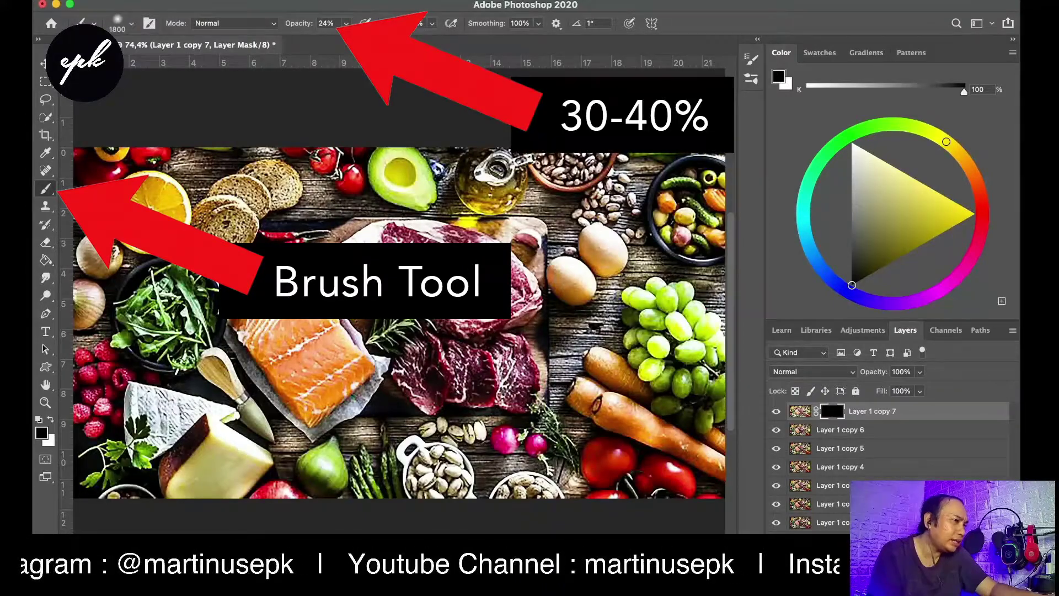
pyautogui.moveTo(299, 24); pyautogui.dragTo(307, 23)
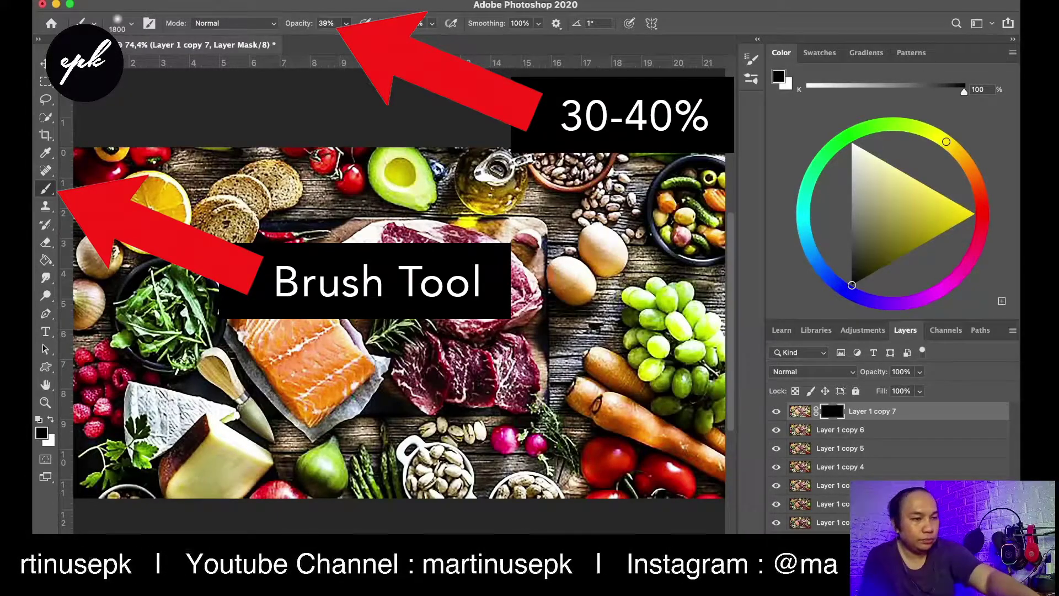
pyautogui.press('[')
pyautogui.press('[')
pyautogui.press('[')
pyautogui.press('[')
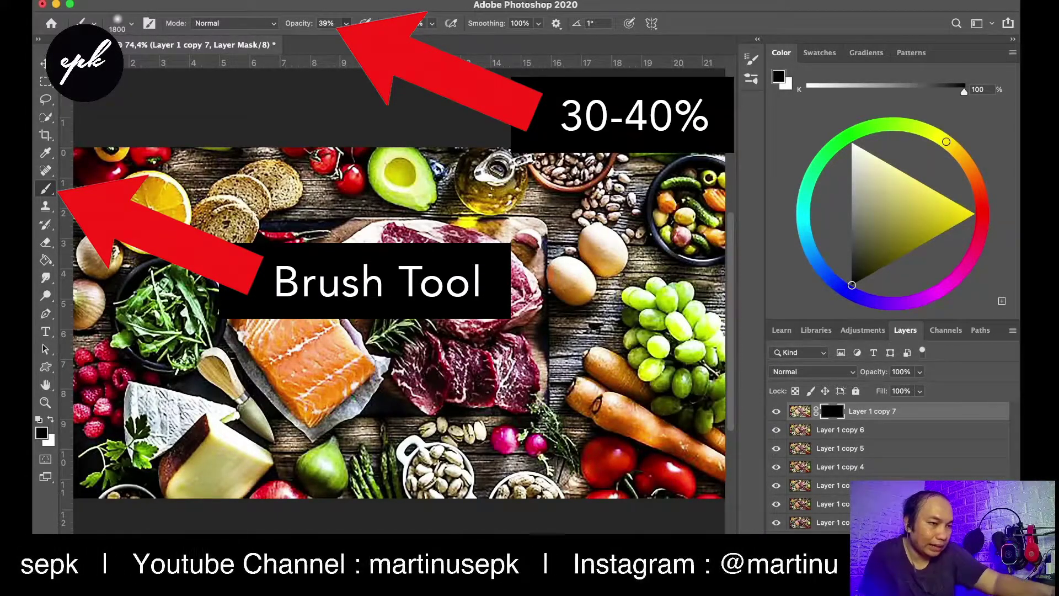
pyautogui.press('[')
pyautogui.press('[')
pyautogui.press('[')
pyautogui.press('[')
pyautogui.press('[')
pyautogui.press('[')
pyautogui.press('[')
pyautogui.press('[')
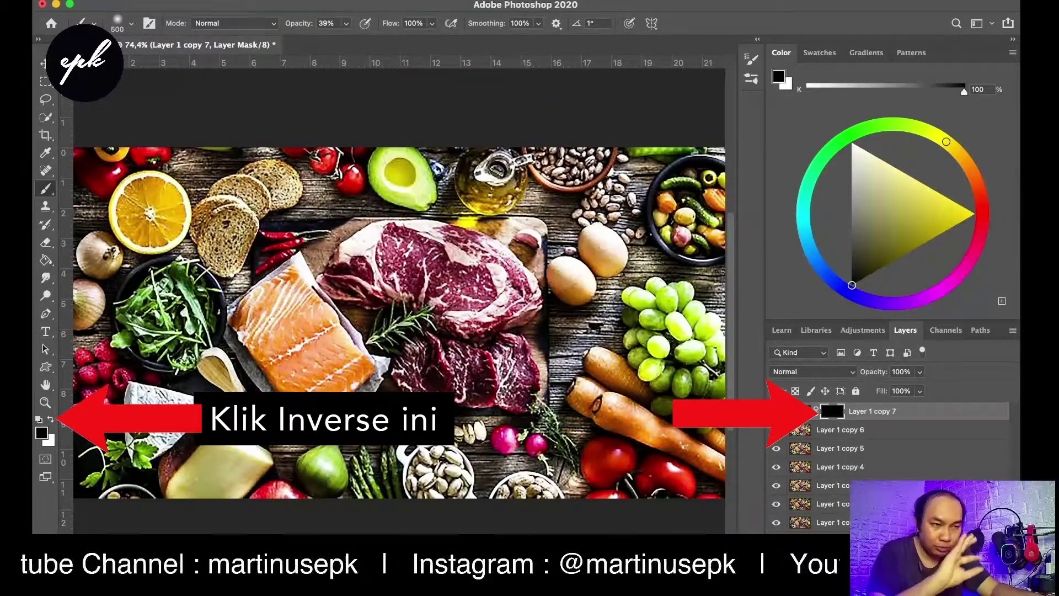
pyautogui.press('x')
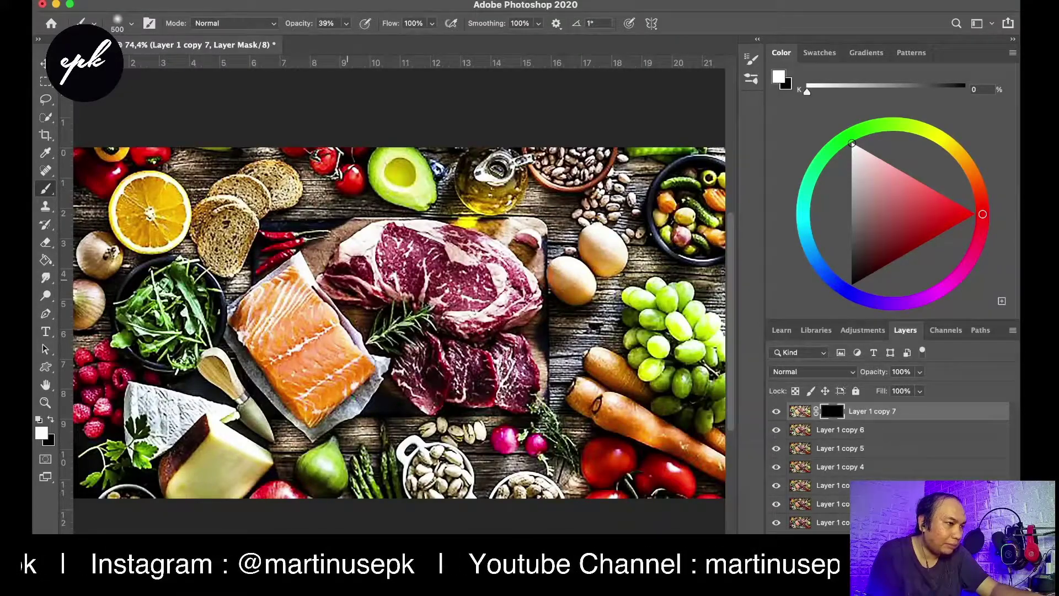
# Paint white on the Layer 1 copy 7 mask over the central food and compare the result with the layer hidden.
pyautogui.scroll(3, 274, 171)
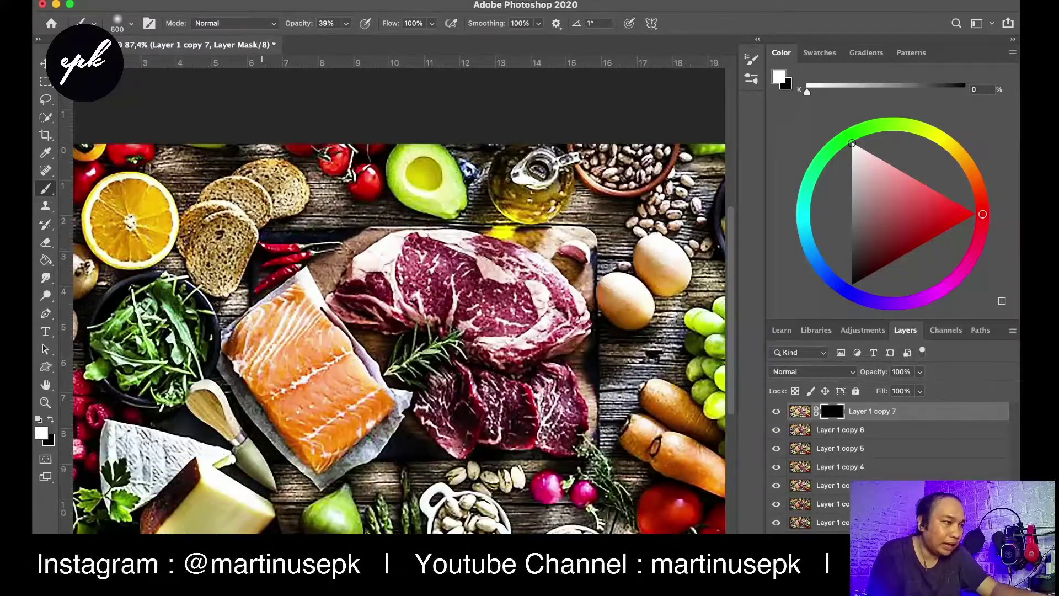
pyautogui.scroll(2, 317, 248)
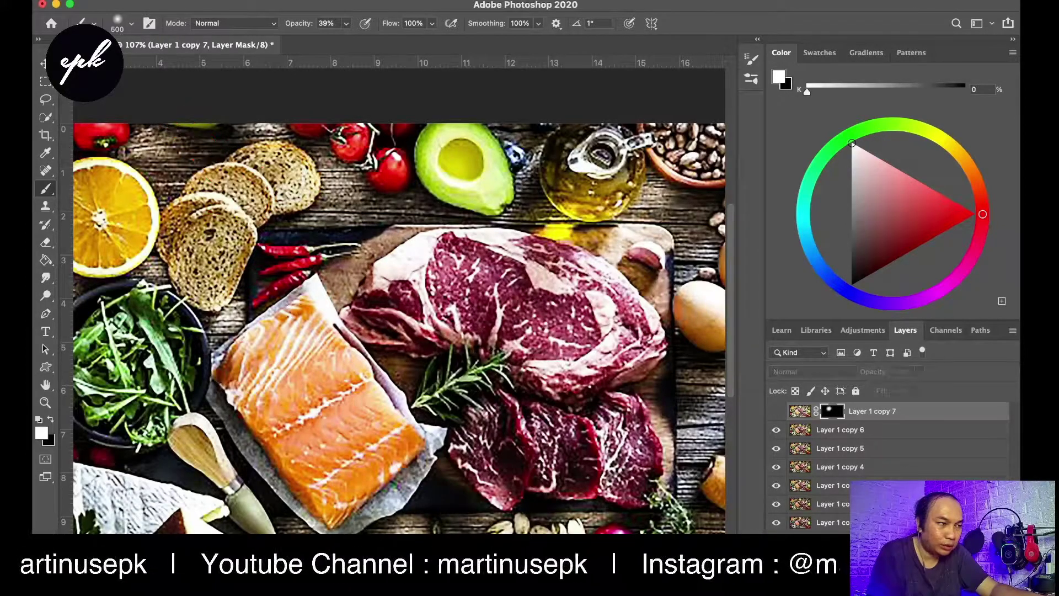
pyautogui.press('super+comma')
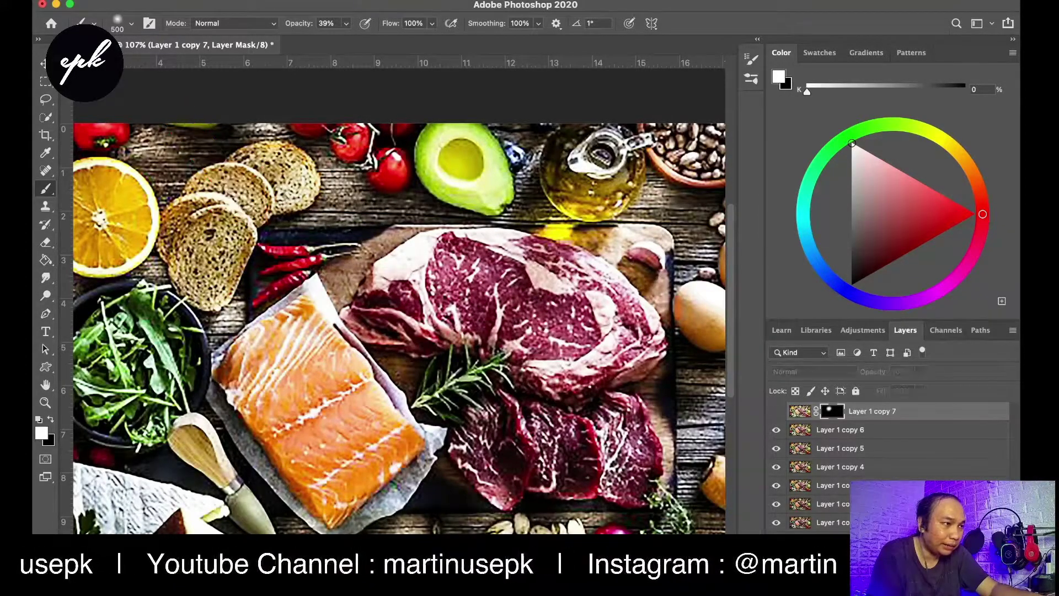
pyautogui.press('super+comma')
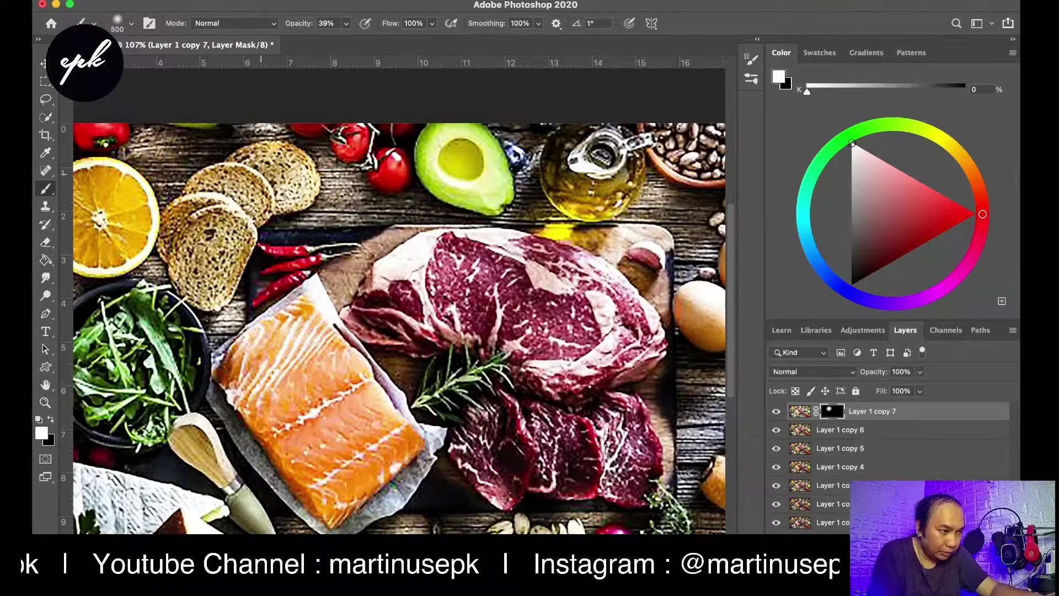
# Paint white on the mask over the dark meat slices and other dark areas using a brush of size 250.
pyautogui.scroll(-5, 399, 327)
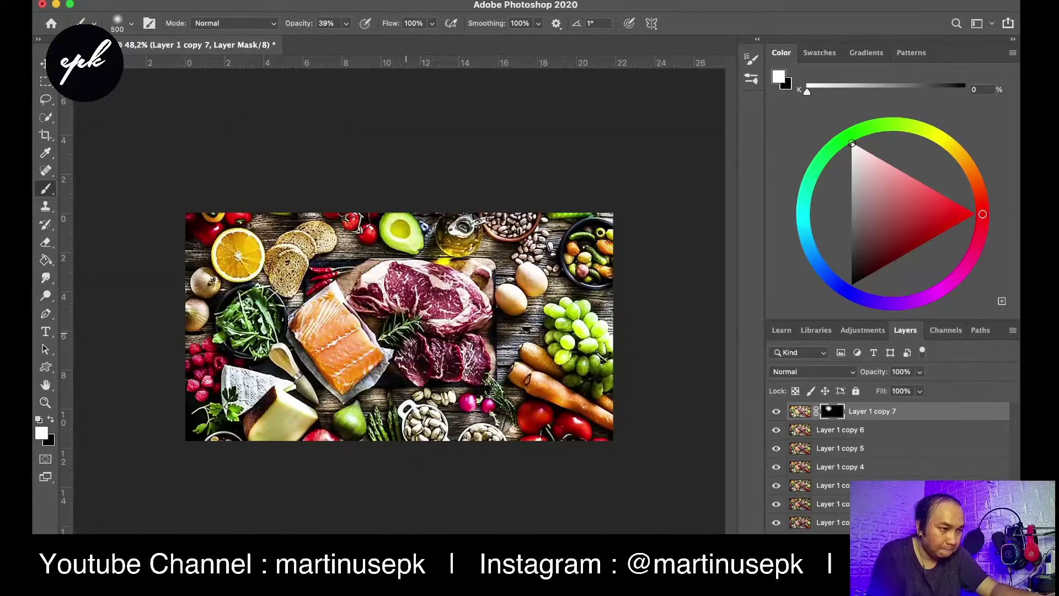
pyautogui.moveTo(406, 334); pyautogui.dragTo(446, 375)
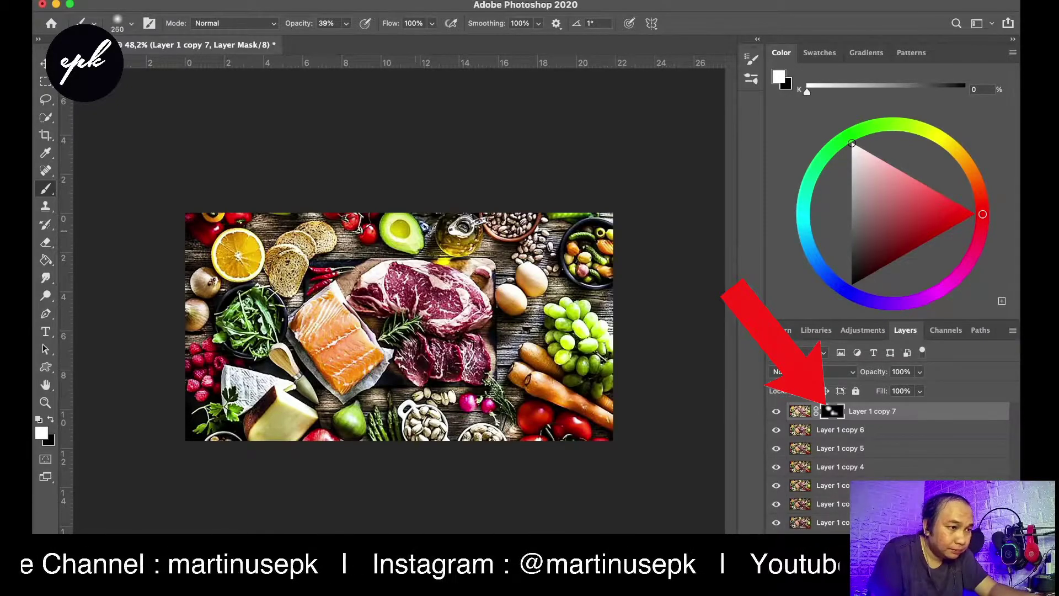
pyautogui.scroll(4, 397, 260)
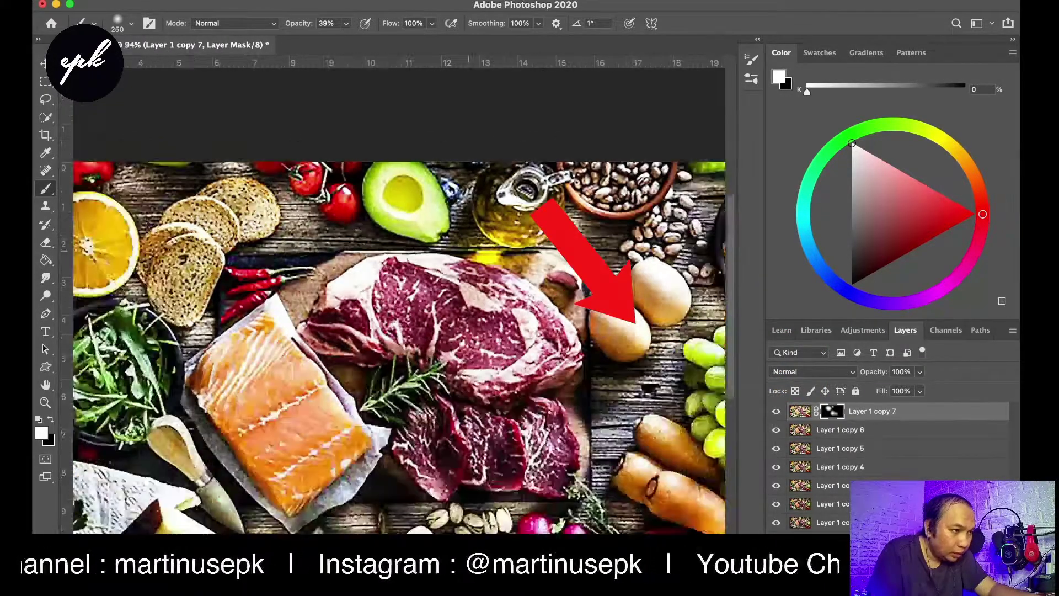
pyautogui.scroll(-4, 403, 260)
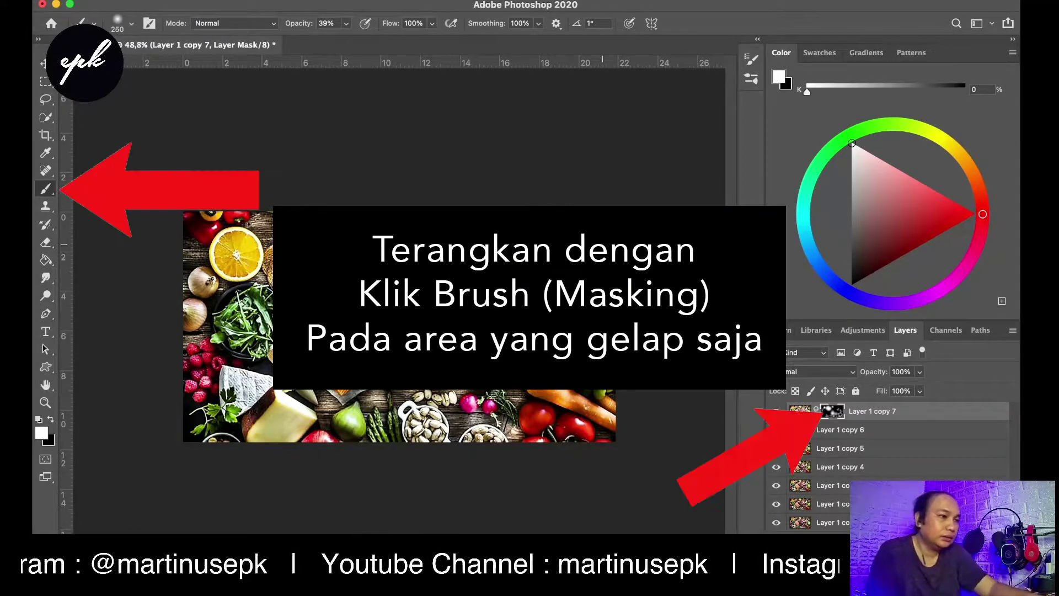
# Enlarge the brush to 600 and brighten more dark areas across the photo by painting on the mask.
pyautogui.press(']')
pyautogui.press(']')
pyautogui.press(']')
pyautogui.press(']')
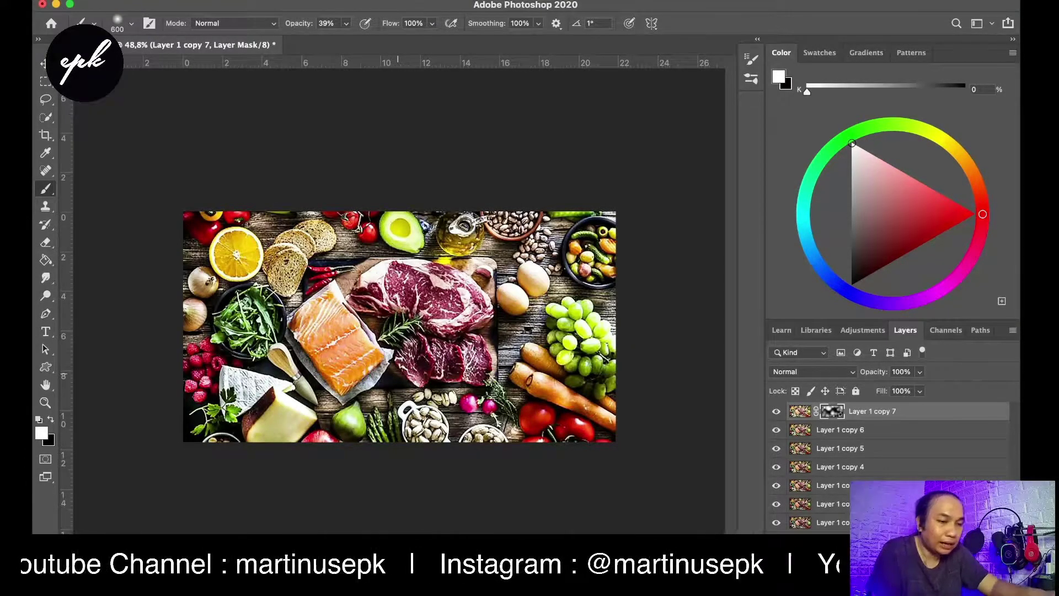
pyautogui.scroll(3, 399, 327)
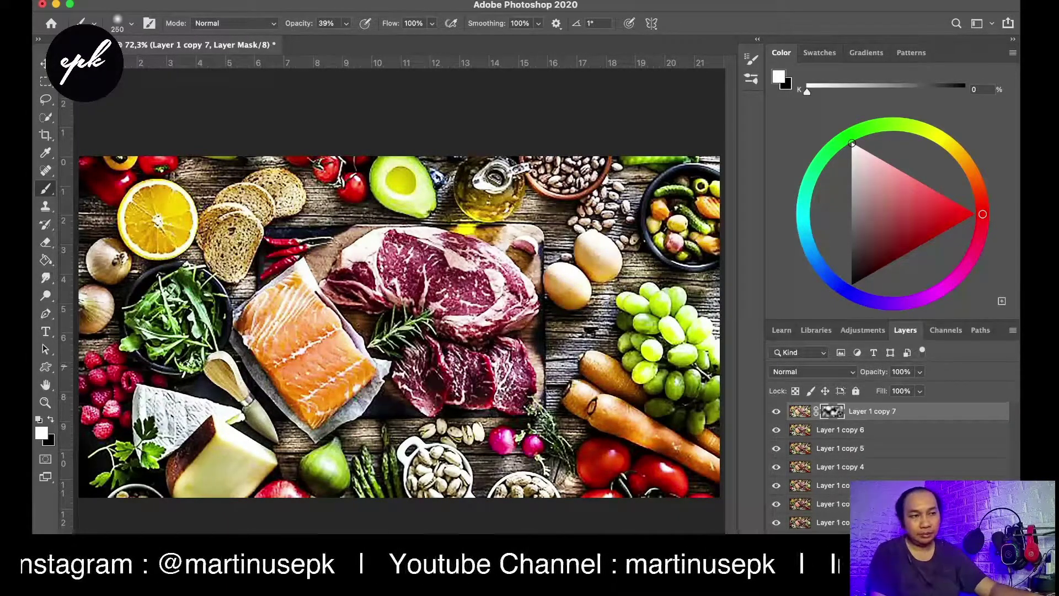
# Compare the whole photo with and without the masked Layer 1 copy 7 several times.
pyautogui.scroll(-2, 399, 326)
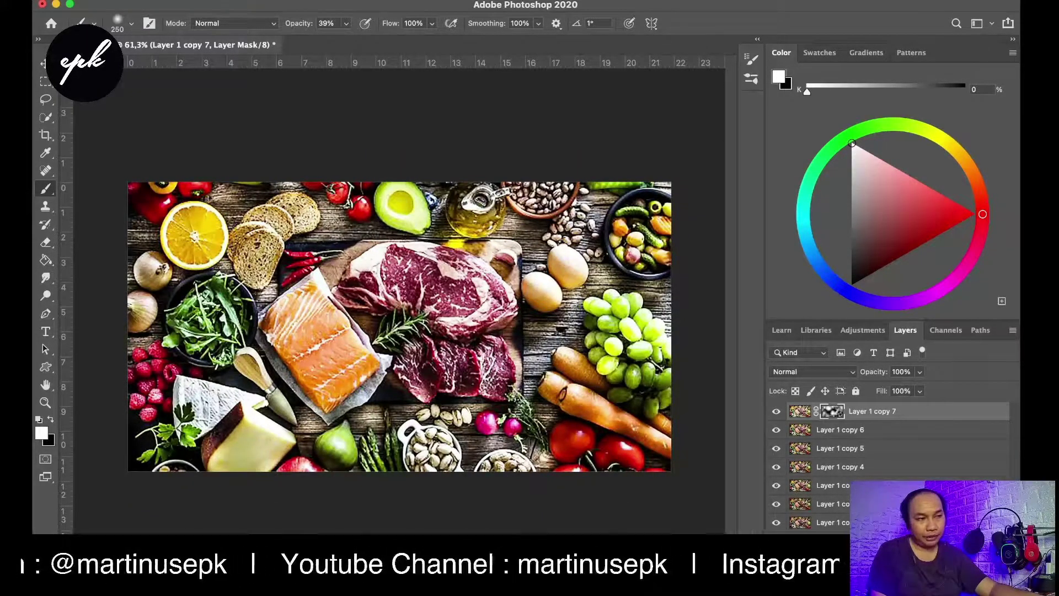
pyautogui.press('super+comma')
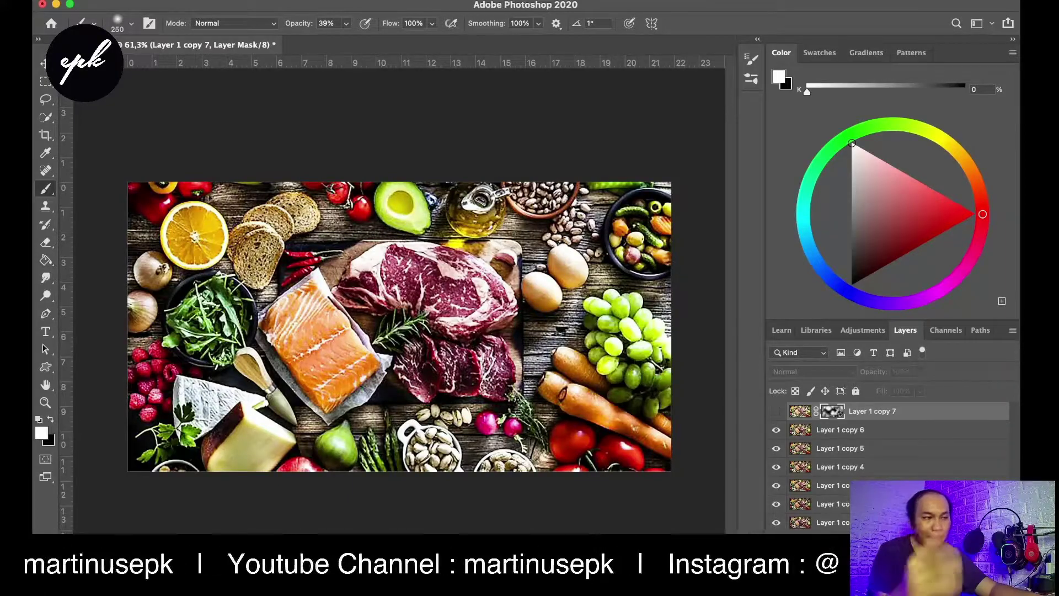
pyautogui.press('super+comma')
pyautogui.scroll(1, 400, 327)
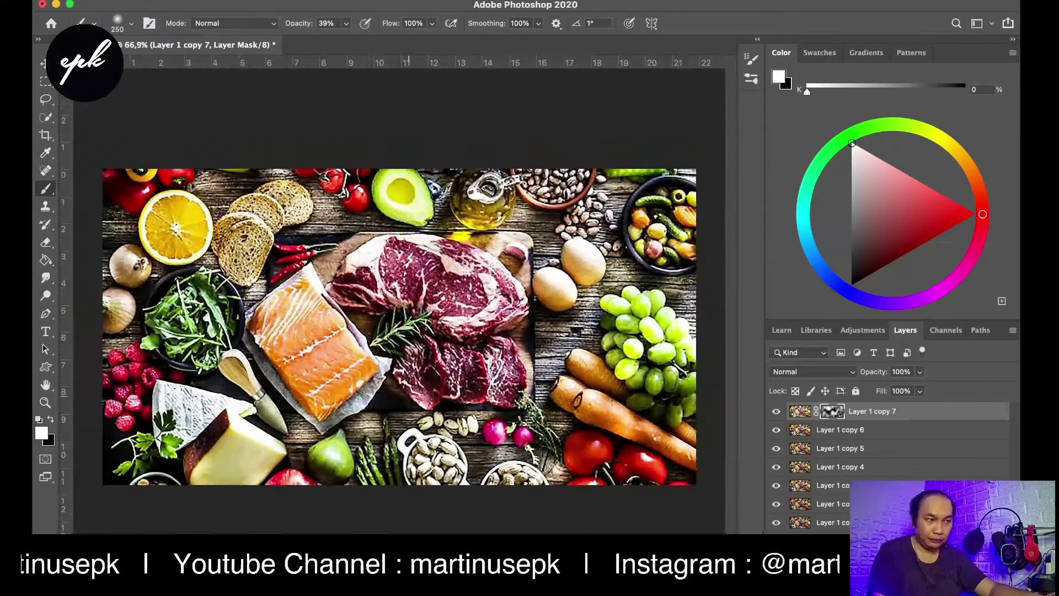
pyautogui.press('super+comma')
pyautogui.press('super+comma')
pyautogui.press('super+comma')
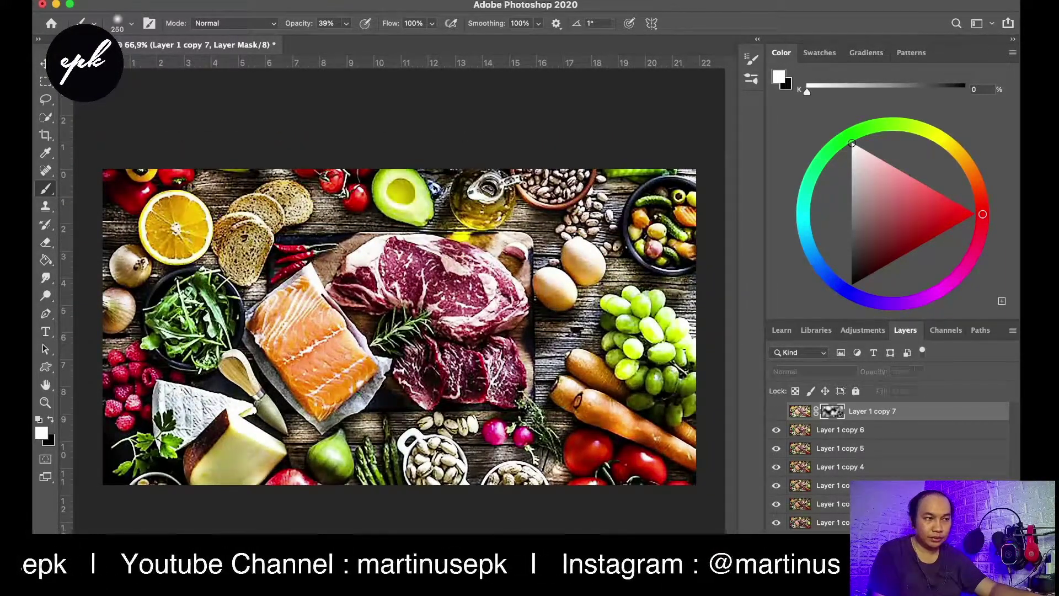
pyautogui.press('super+comma')
pyautogui.press('super+comma')
pyautogui.press('super+comma')
pyautogui.press('super+comma')
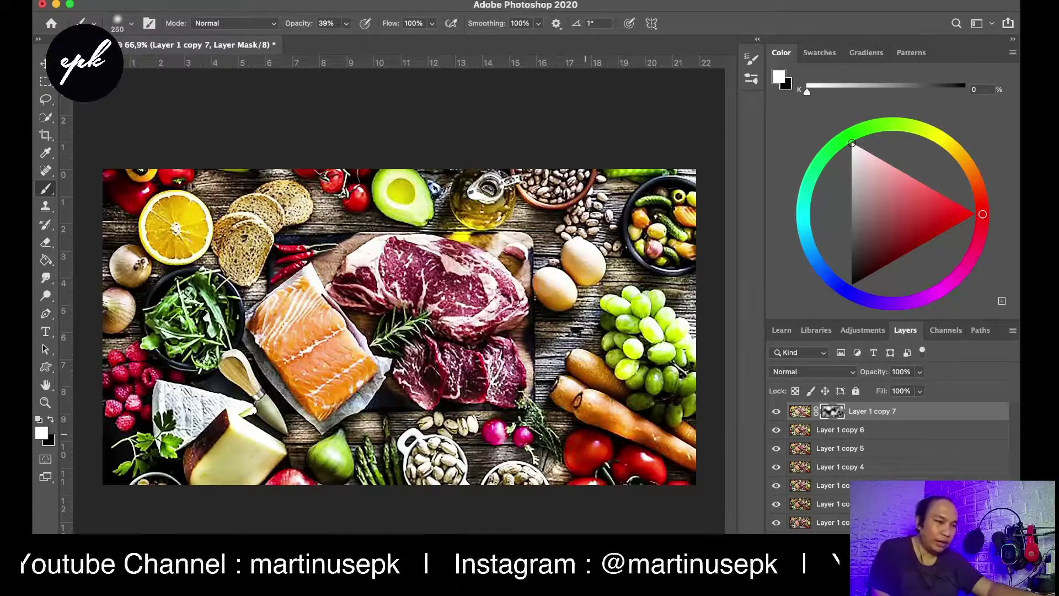
# Examine the brightened food photo at several magnifications.
pyautogui.scroll(-5, 390, 342)
pyautogui.scroll(3, 390, 342)
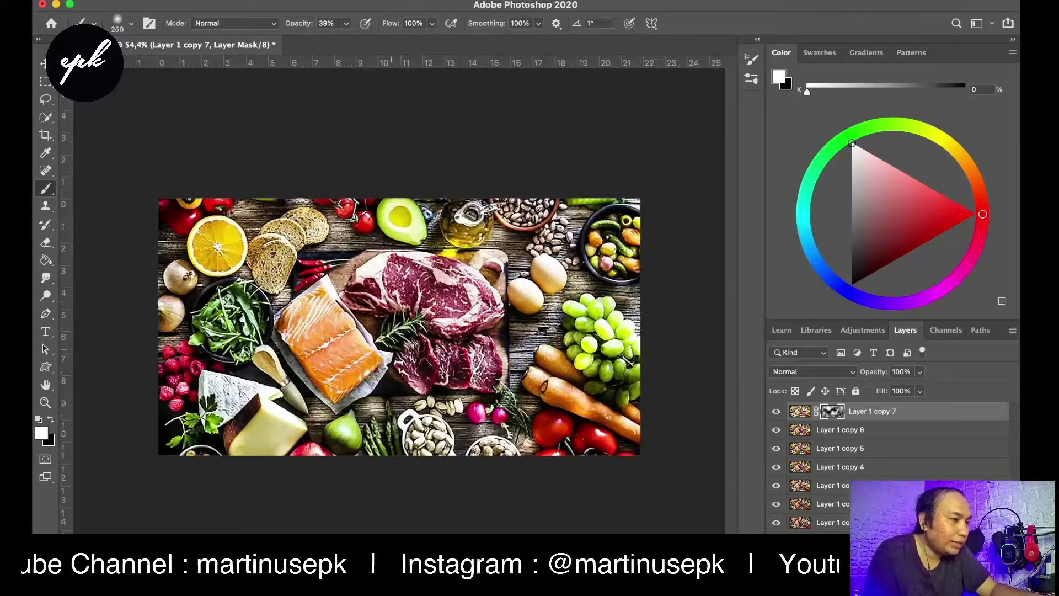
pyautogui.scroll(3, 390, 331)
pyautogui.scroll(-5, 390, 332)
pyautogui.scroll(6, 390, 331)
pyautogui.scroll(-5, 390, 331)
pyautogui.scroll(4, 390, 331)
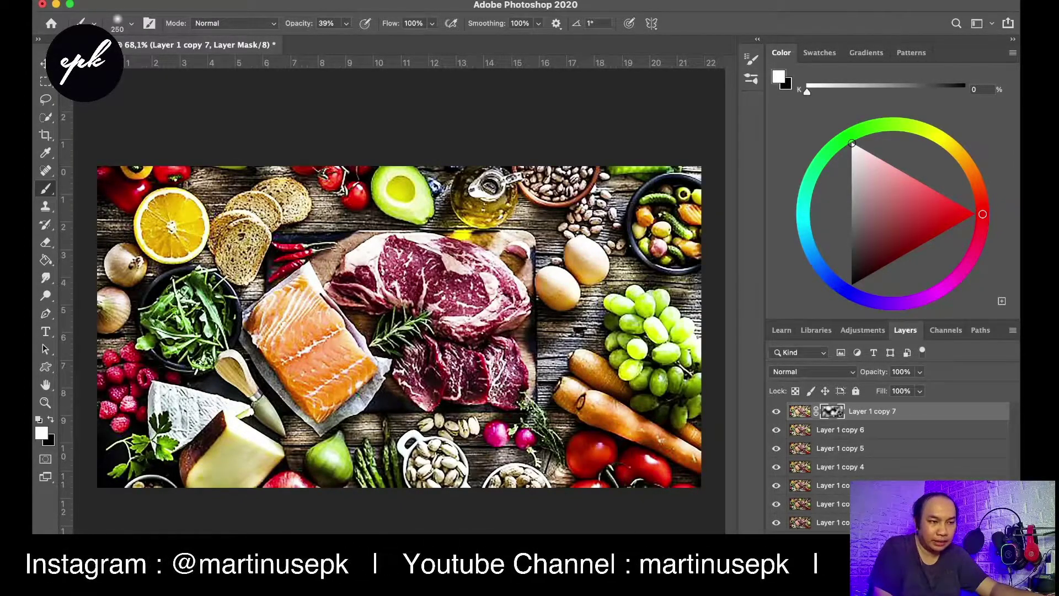
# Review the editing progress by hiding all the layer copies and showing them one by one up to Layer 1 copy 7.
pyautogui.moveTo(777, 411); pyautogui.dragTo(777, 541)
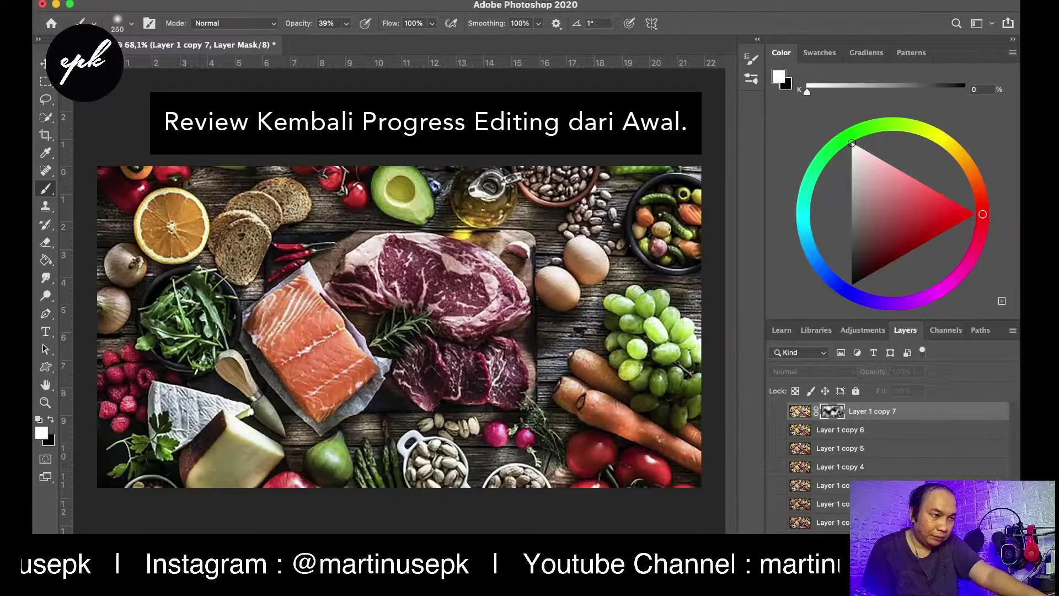
pyautogui.click(775, 541)
pyautogui.click(775, 542)
pyautogui.click(774, 542)
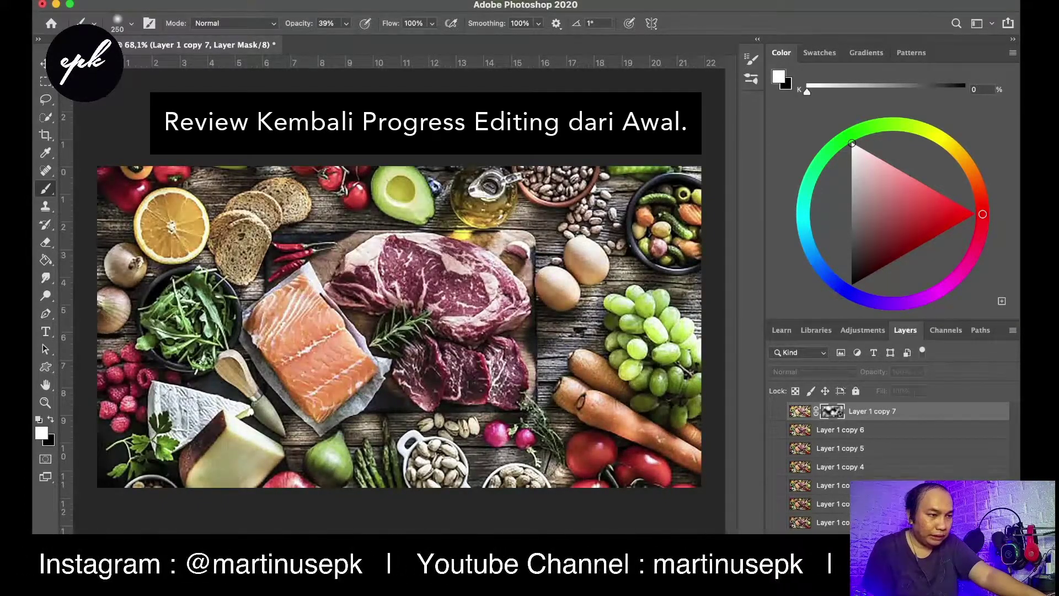
pyautogui.click(776, 522)
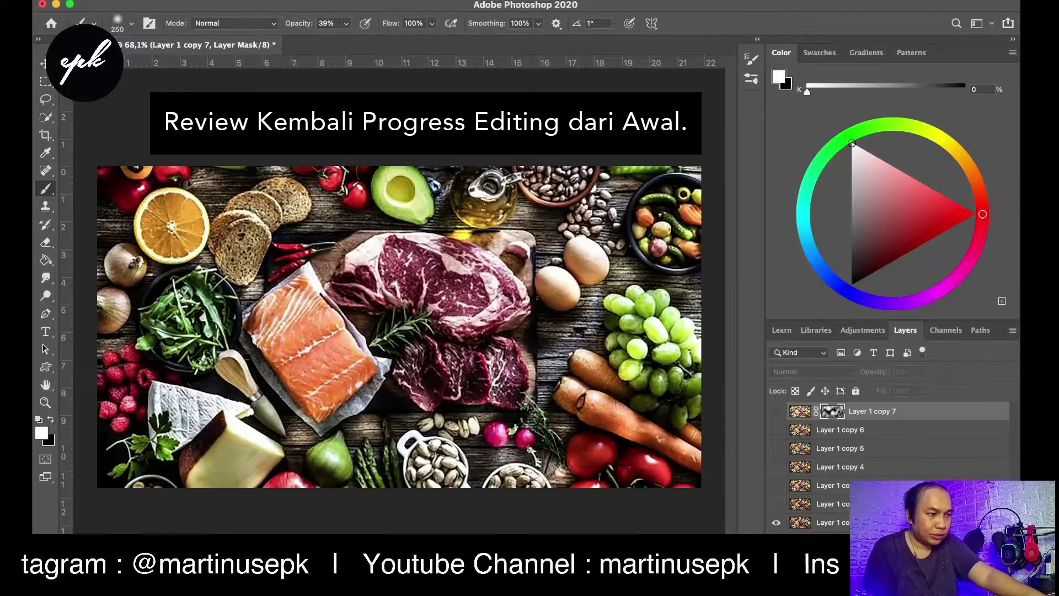
pyautogui.click(776, 485)
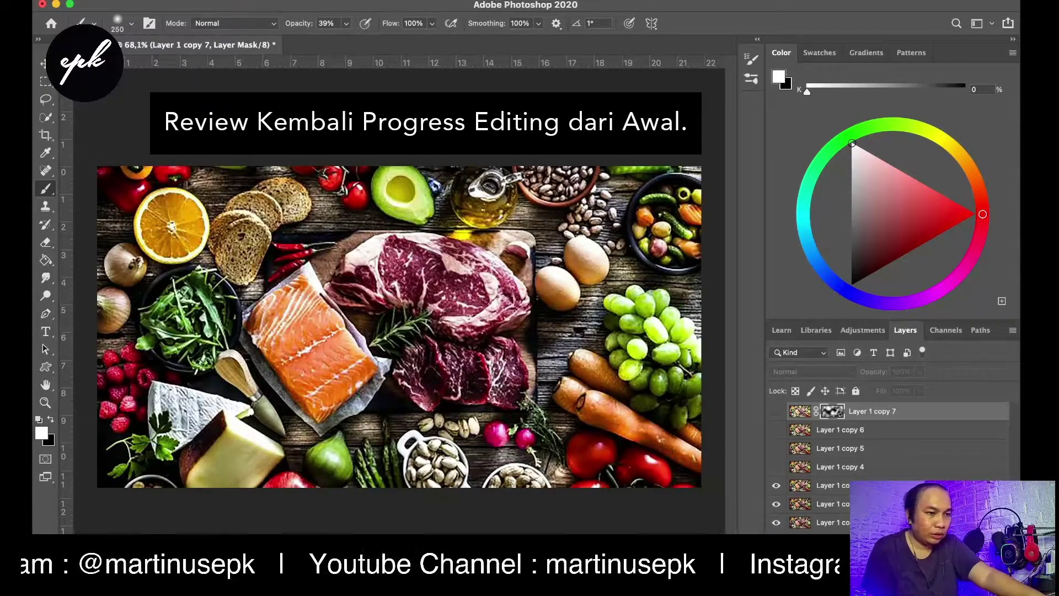
pyautogui.click(776, 467)
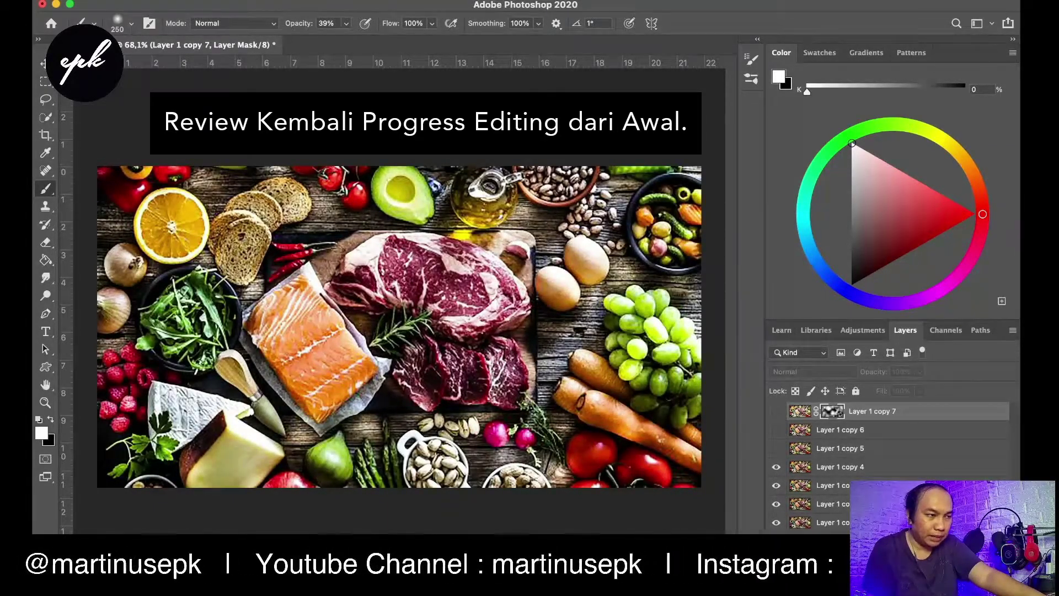
pyautogui.click(776, 448)
pyautogui.click(777, 430)
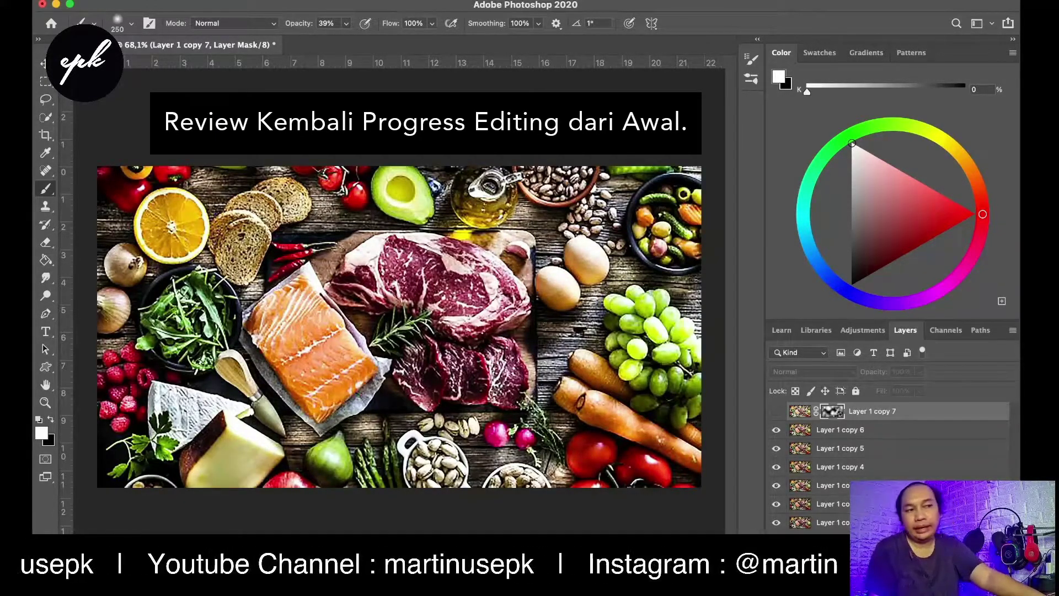
pyautogui.click(777, 411)
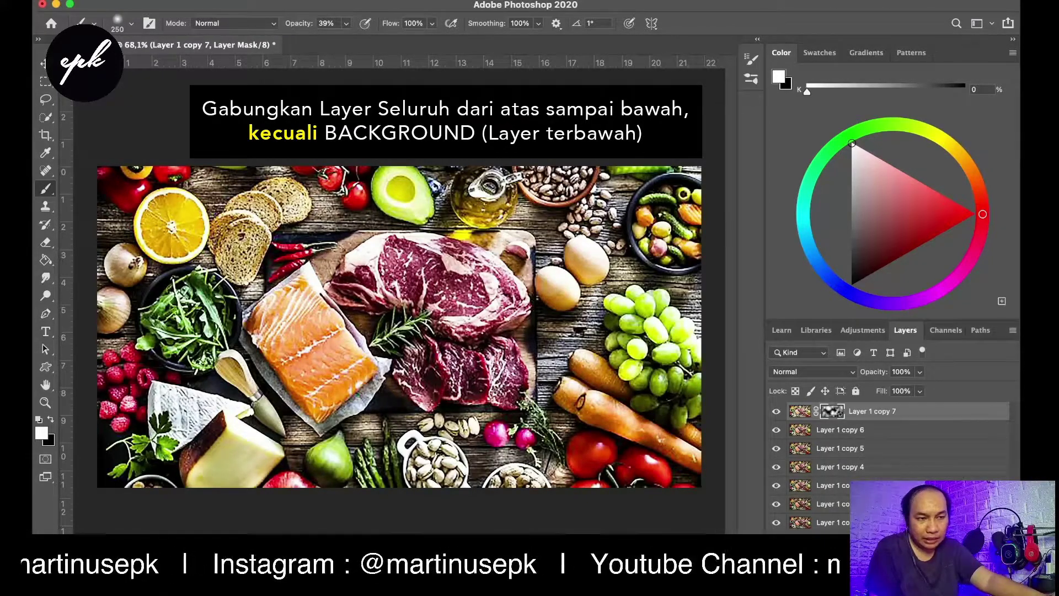
# Merge all layers from Layer 1 copy 7 down to the one just above Background into a single layer.
pyautogui.keyDown('shift'); pyautogui.click(883, 541); pyautogui.keyUp('shift')
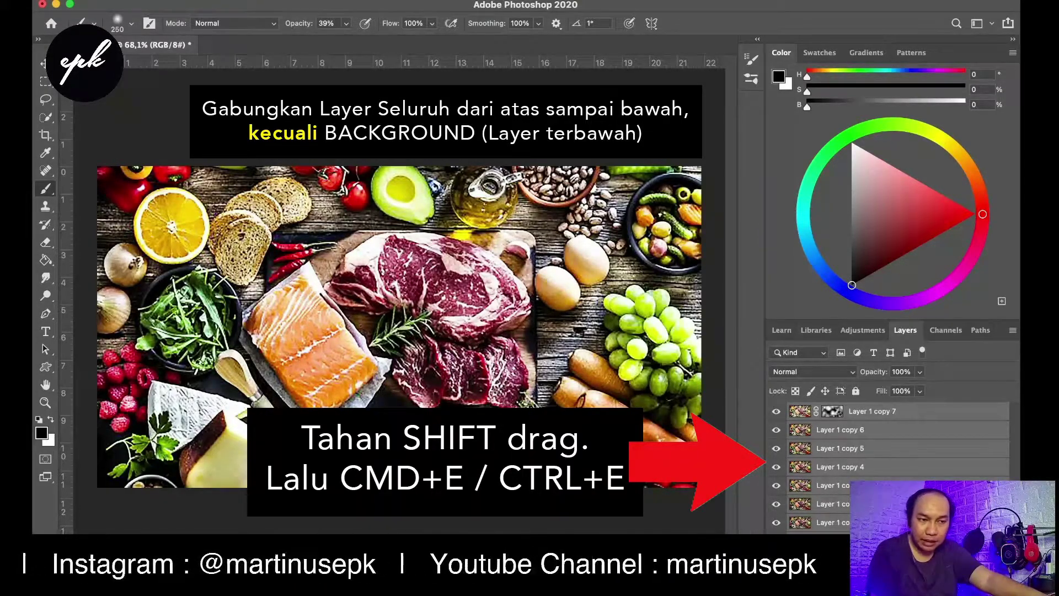
pyautogui.click(910, 411)
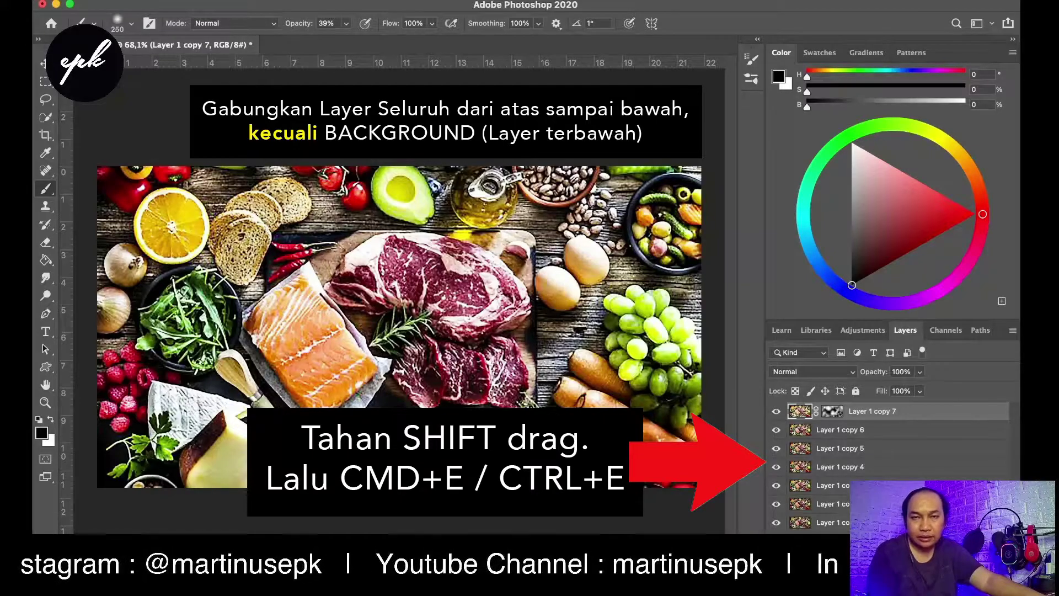
pyautogui.keyDown('shift'); pyautogui.click(883, 541); pyautogui.keyUp('shift')
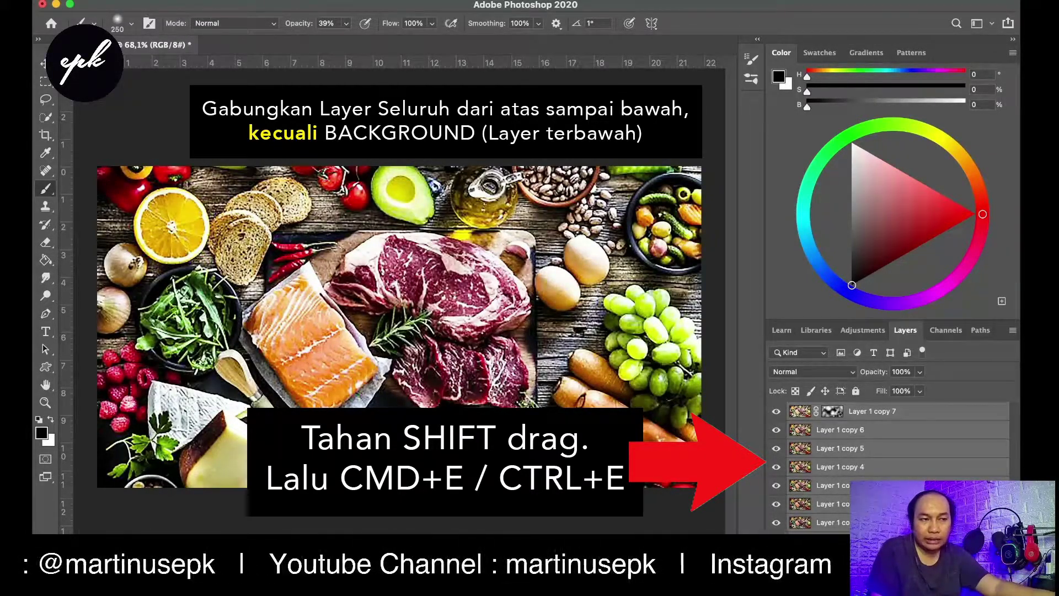
pyautogui.press('super+e')
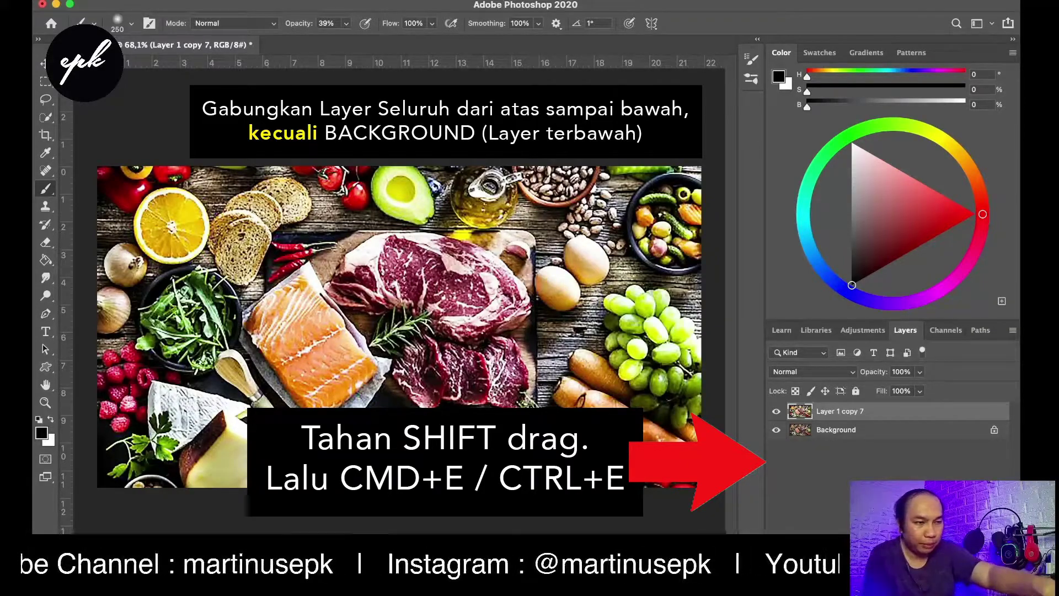
# Undo the last layer merge to restore the separate layer copies above Background.
pyautogui.press('super+z')
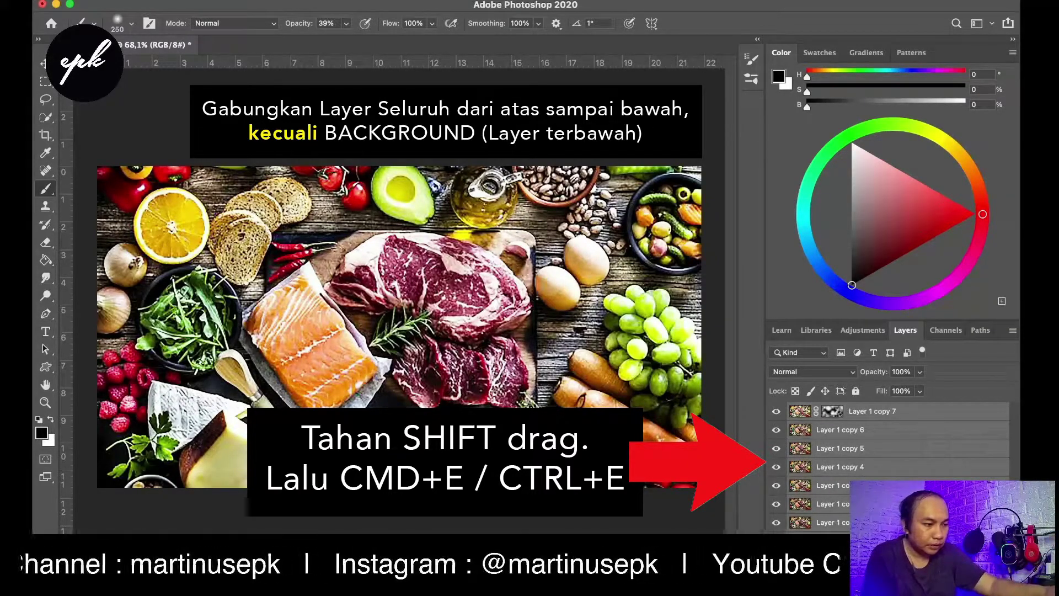
pyautogui.press('super+j')
pyautogui.press('super+z')
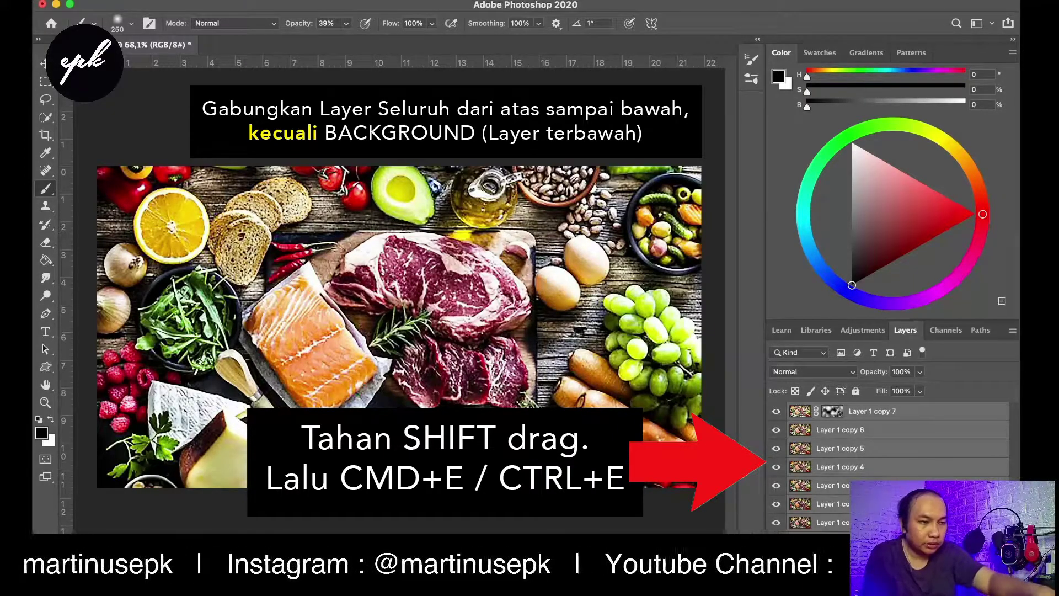
pyautogui.press('BackSpace')
pyautogui.press('super+z')
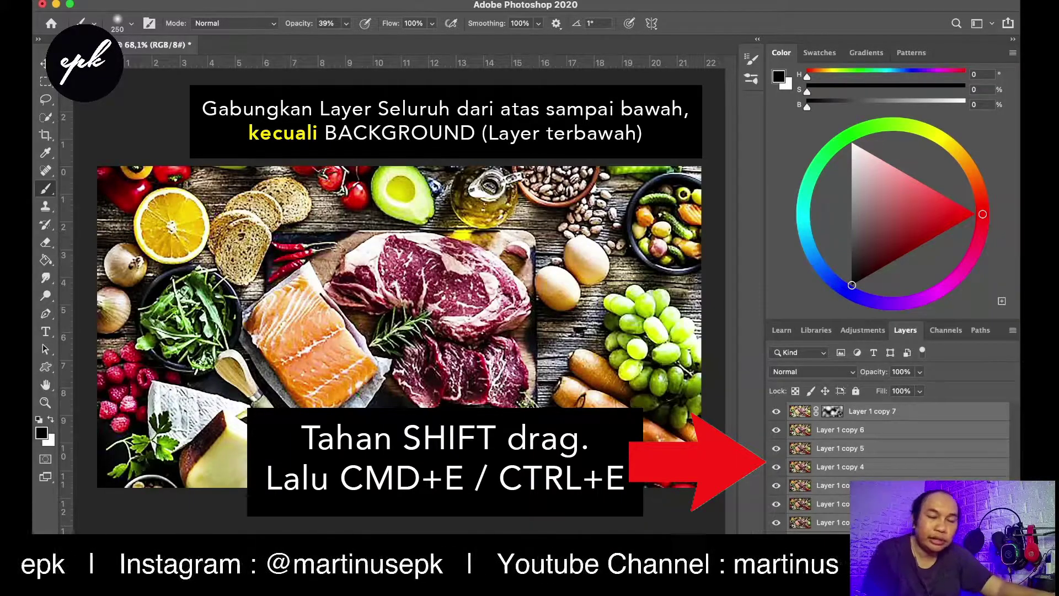
# Select every layer from the lowest one above Background up to Layer 1 copy 7 and merge them into one layer.
pyautogui.click(883, 540)
pyautogui.keyDown('shift'); pyautogui.click(883, 411); pyautogui.keyUp('shift')
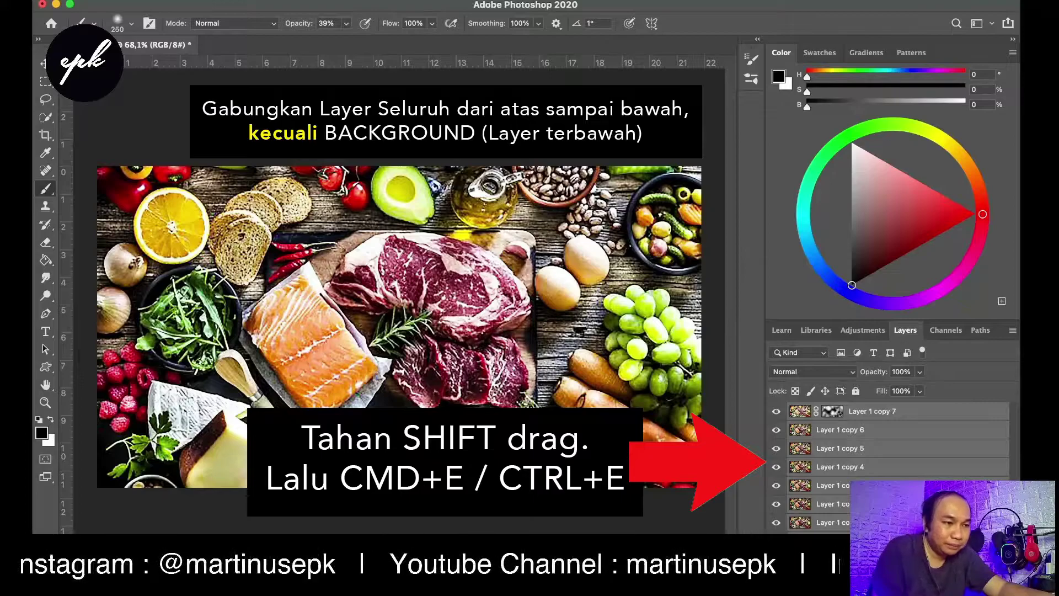
pyautogui.press('super+e')
pyautogui.press('super+z')
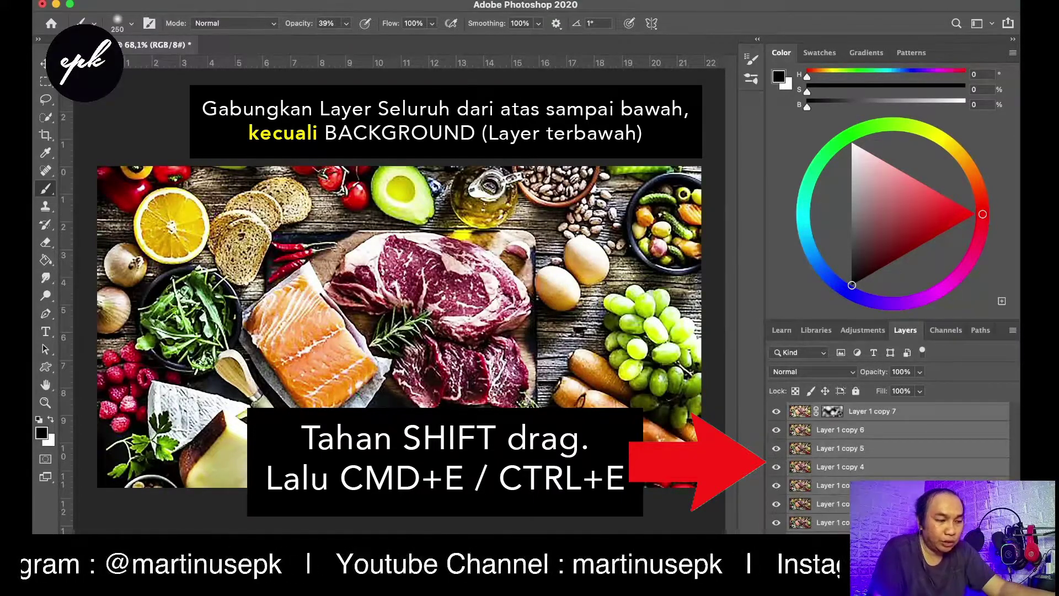
pyautogui.press('super+e')
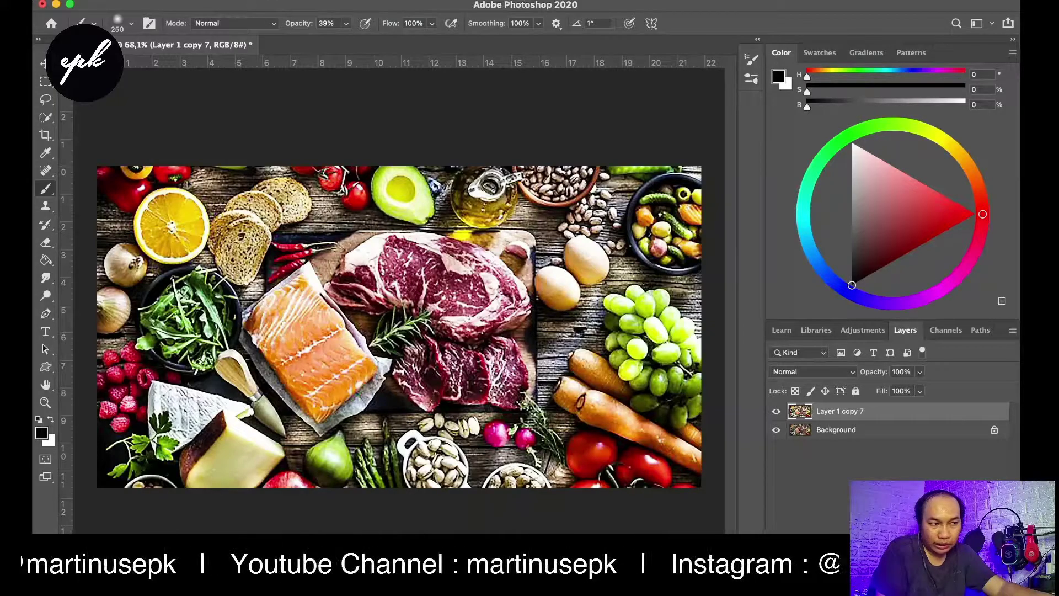
# Compare the photo before and after editing by hiding and showing the merged Layer 1 copy 7 several times.
pyautogui.click(777, 412)
pyautogui.click(776, 412)
pyautogui.click(776, 412)
pyautogui.click(777, 412)
pyautogui.click(776, 411)
pyautogui.click(777, 412)
pyautogui.click(776, 412)
pyautogui.click(777, 412)
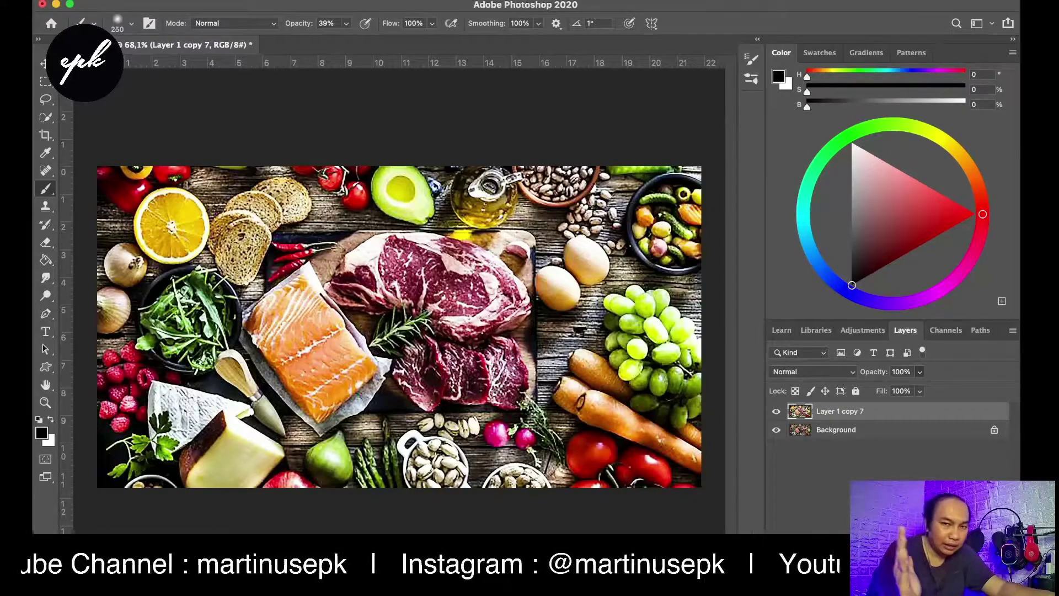
# Lower the opacity of the merged Layer 1 copy 7 to 72%.
pyautogui.moveTo(874, 371); pyautogui.dragTo(855, 372)
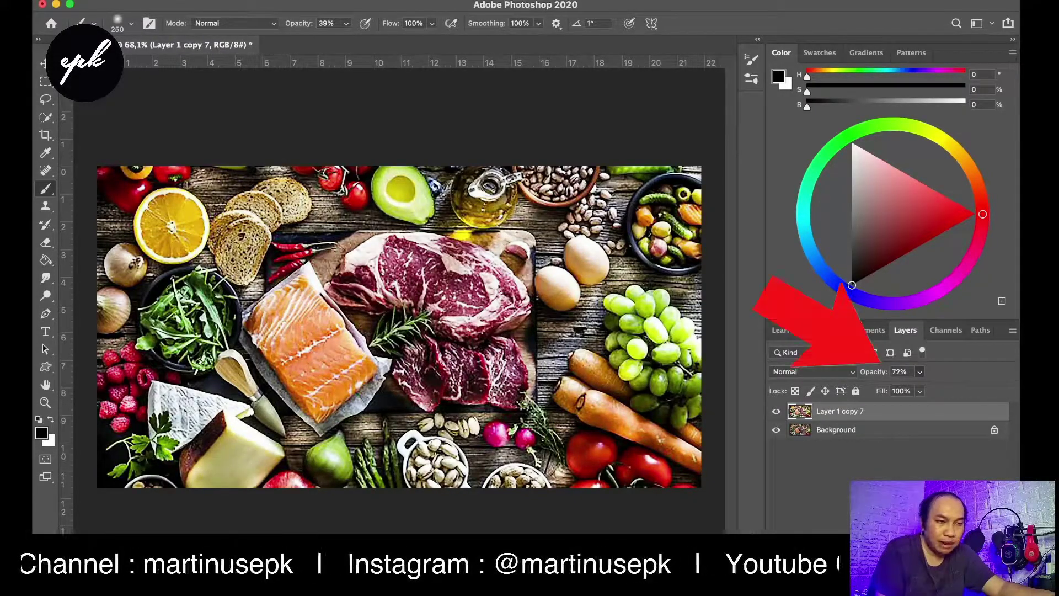